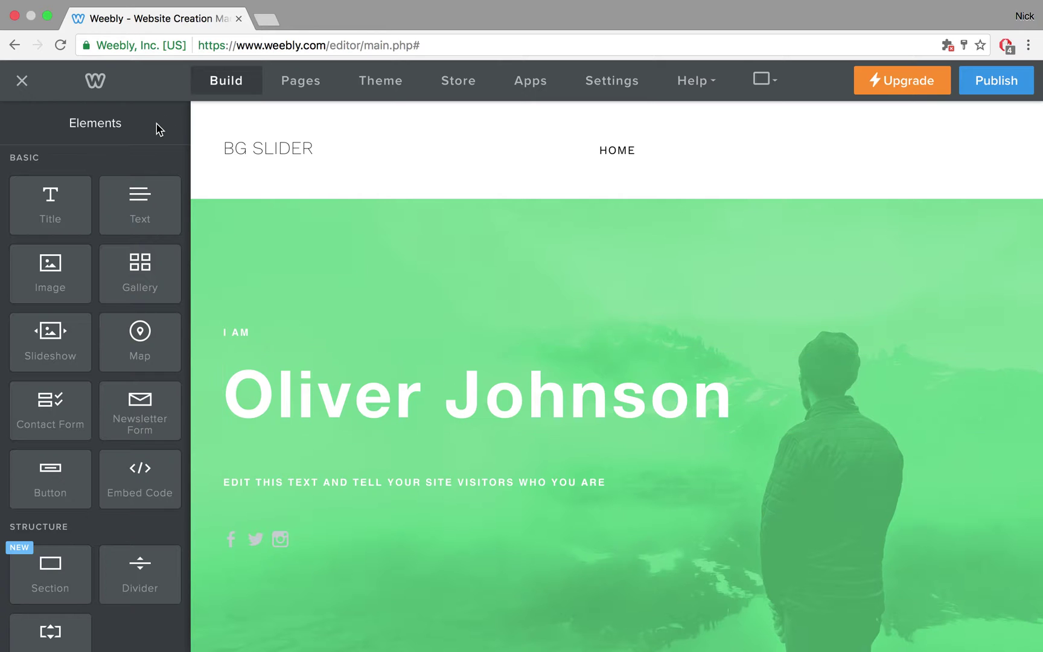
# Step: Drag the Background Slider app from Installed Apps onto the header section
pyautogui.scroll(-3, 259, 204)
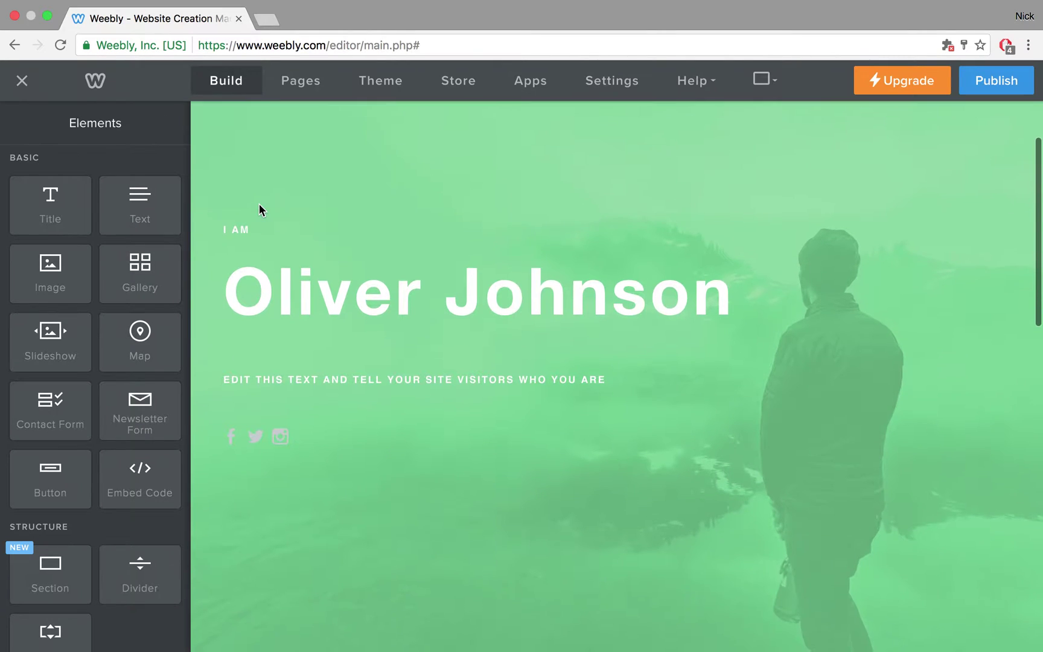
pyautogui.scroll(-2, 259, 204)
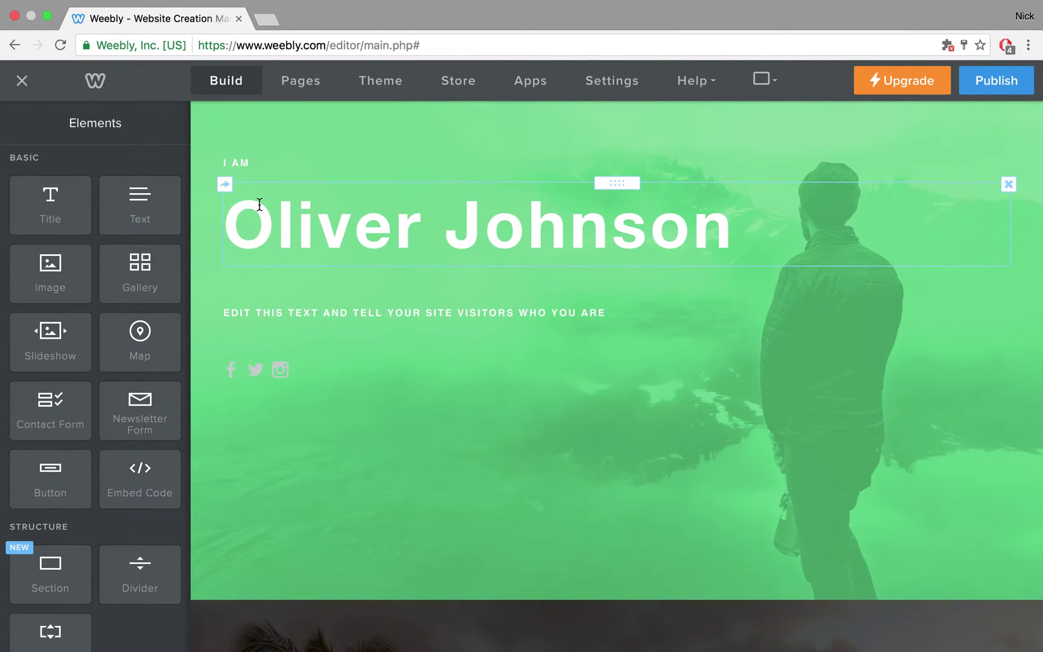
pyautogui.scroll(-6, 259, 204)
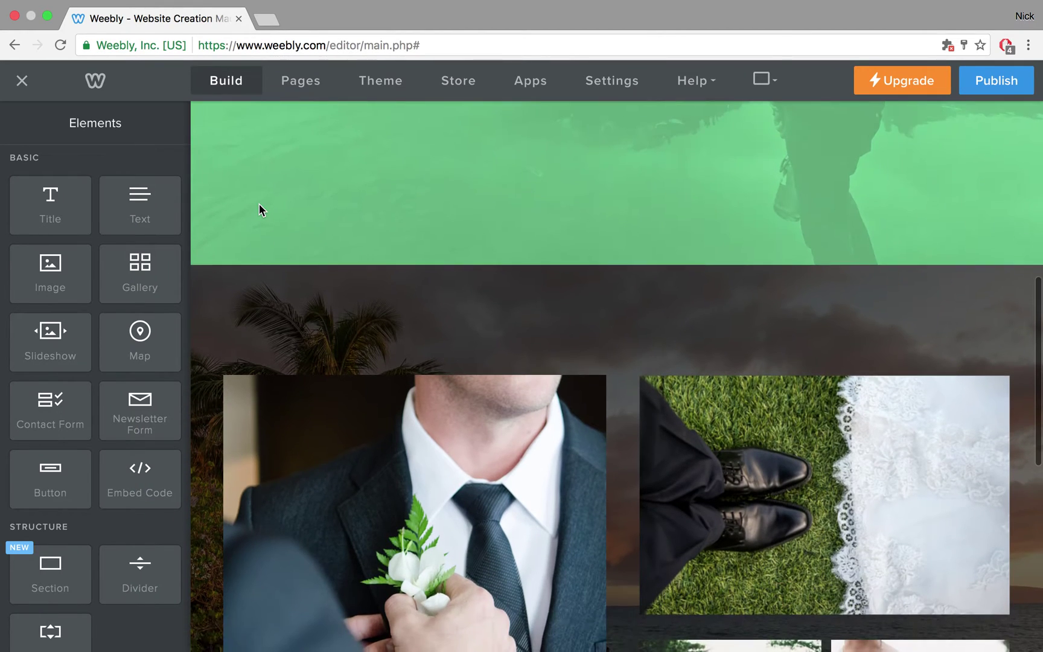
pyautogui.scroll(-1, 258, 204)
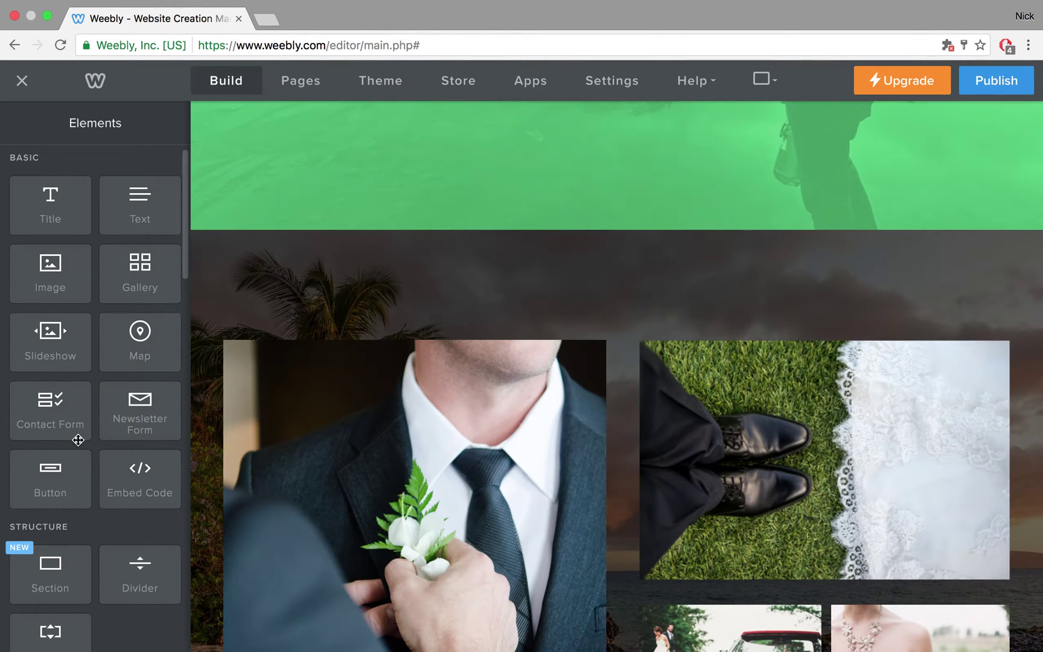
pyautogui.scroll(-2, 78, 439)
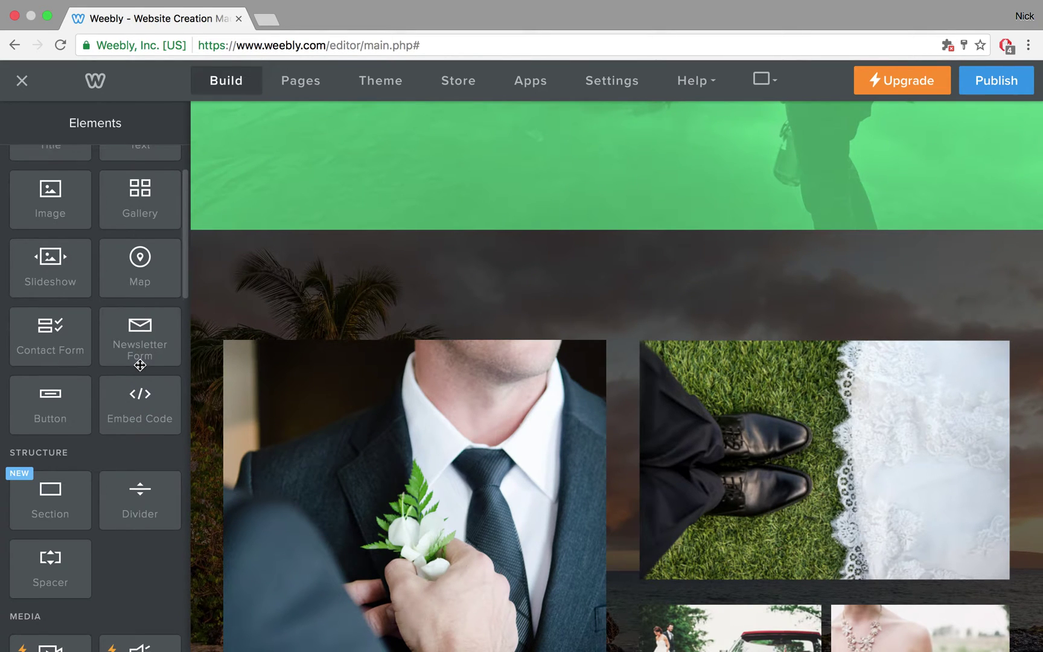
pyautogui.scroll(2, 140, 362)
pyautogui.scroll(5, 327, 369)
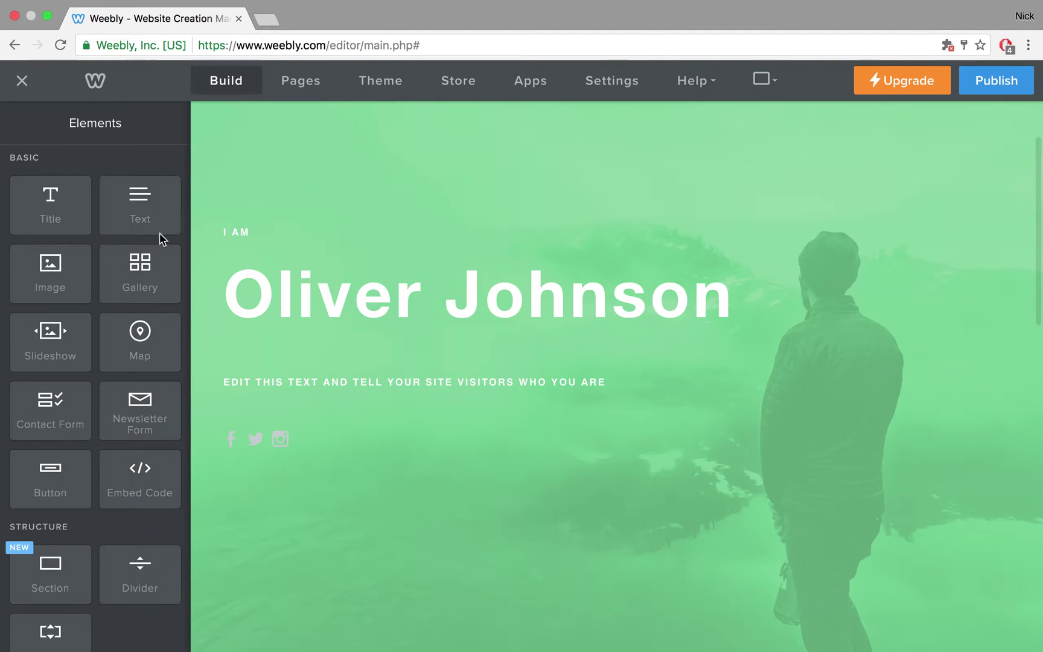
pyautogui.scroll(-15, 70, 280)
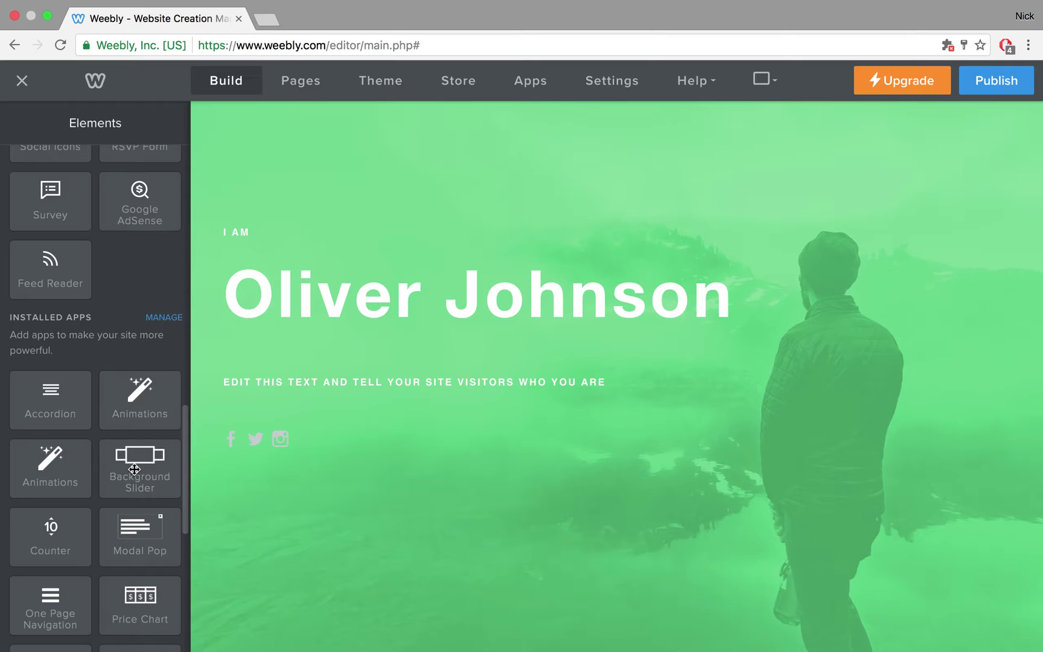
pyautogui.moveTo(134, 469); pyautogui.dragTo(476, 493)
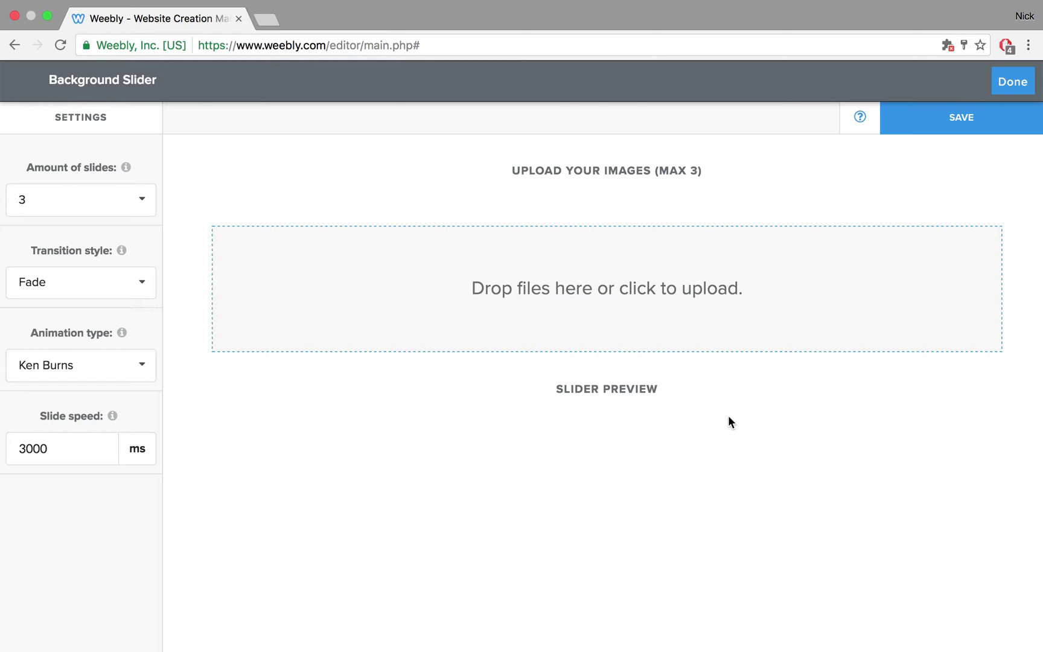
# Step: Set the slider's Amount of slides to 4
pyautogui.click(129, 197)
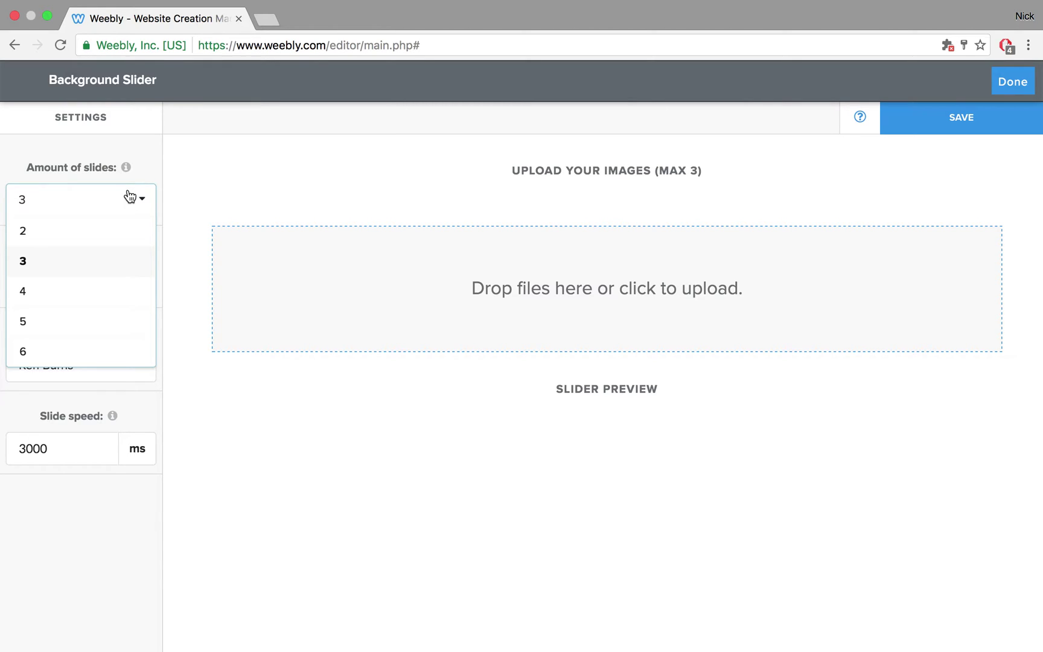
pyautogui.click(78, 293)
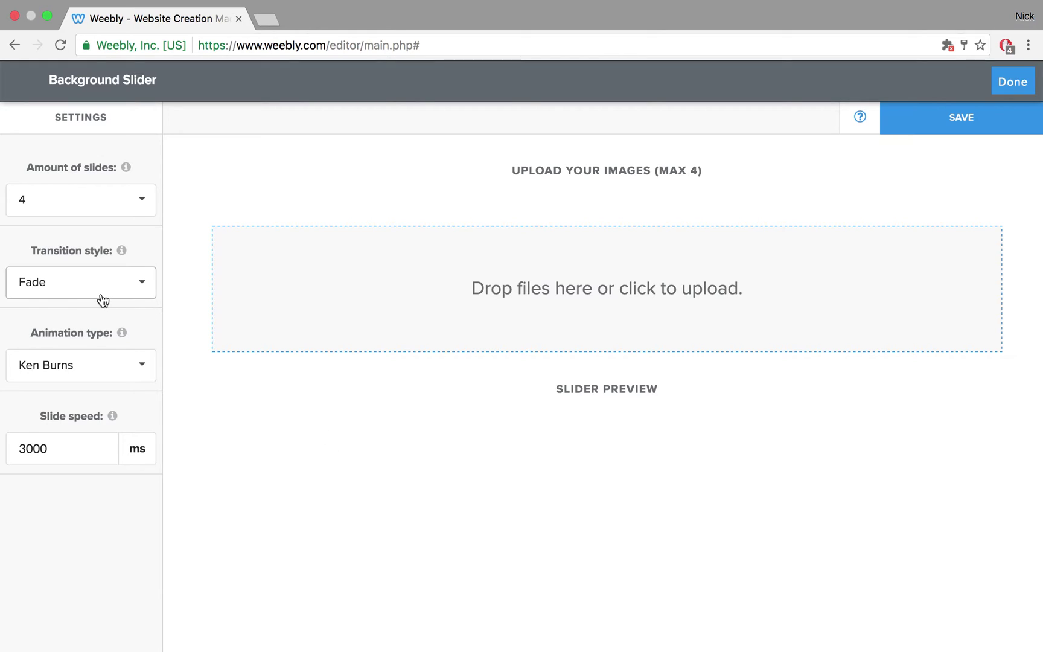
# Step: Upload wom_slide1.jpg through wom_slide4.jpg from the Desktop into the slider
pyautogui.click(431, 318)
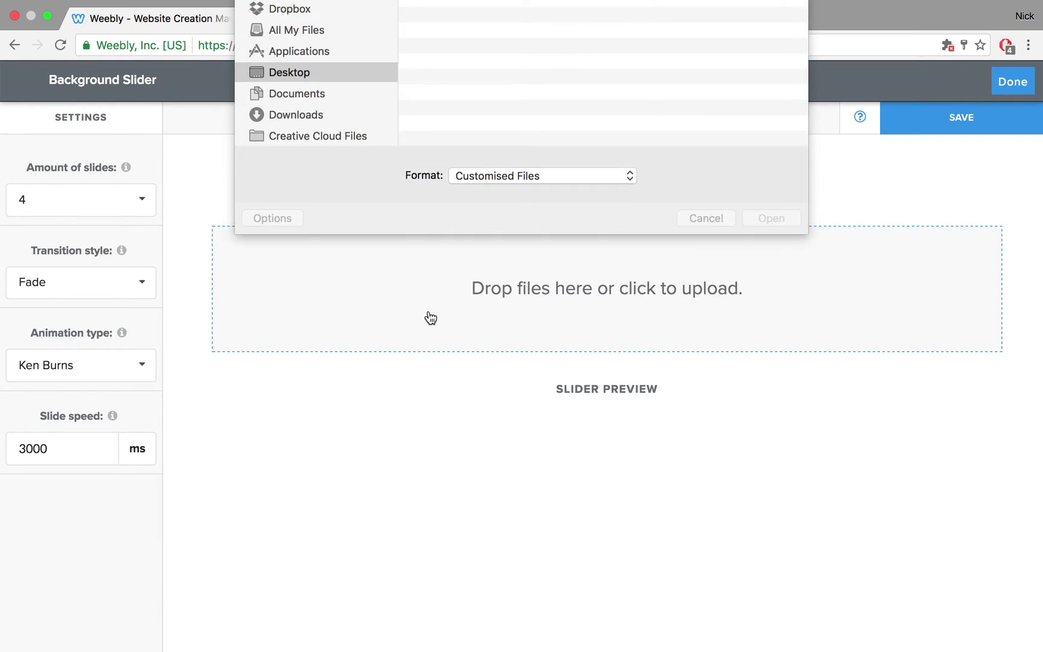
pyautogui.click(460, 76)
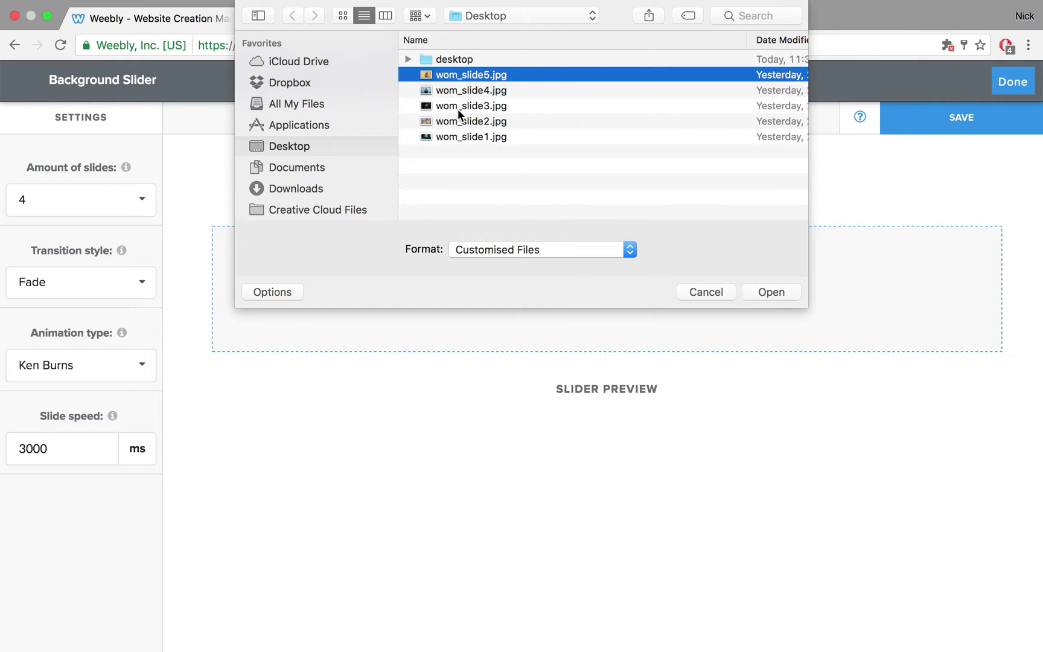
pyautogui.click(469, 91)
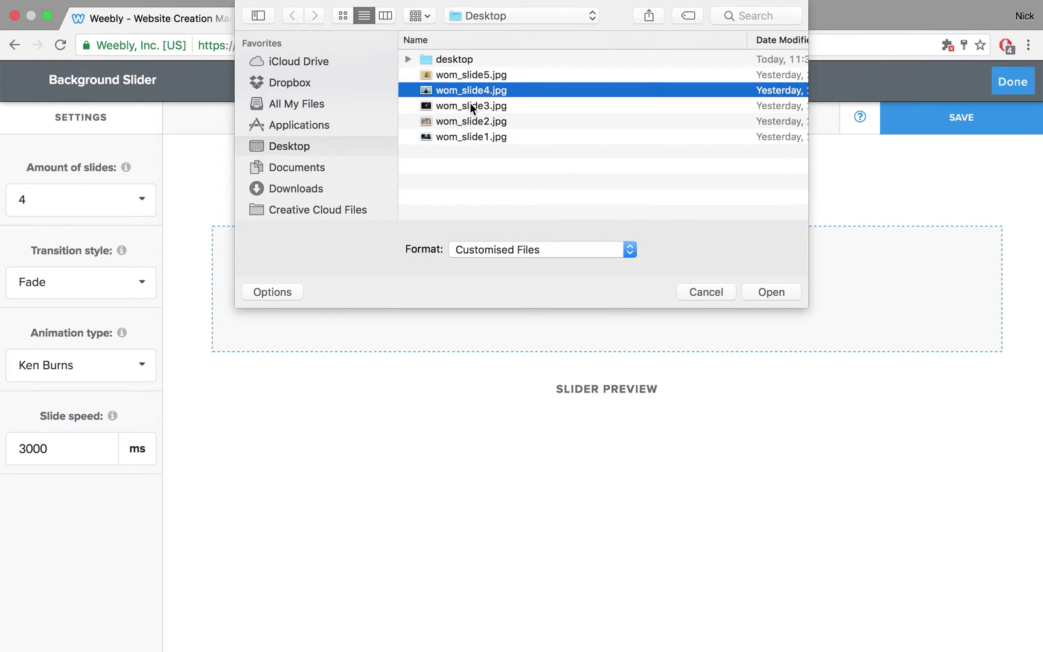
pyautogui.keyDown('shift'); pyautogui.click(468, 136); pyautogui.keyUp('shift')
pyautogui.press('Return')
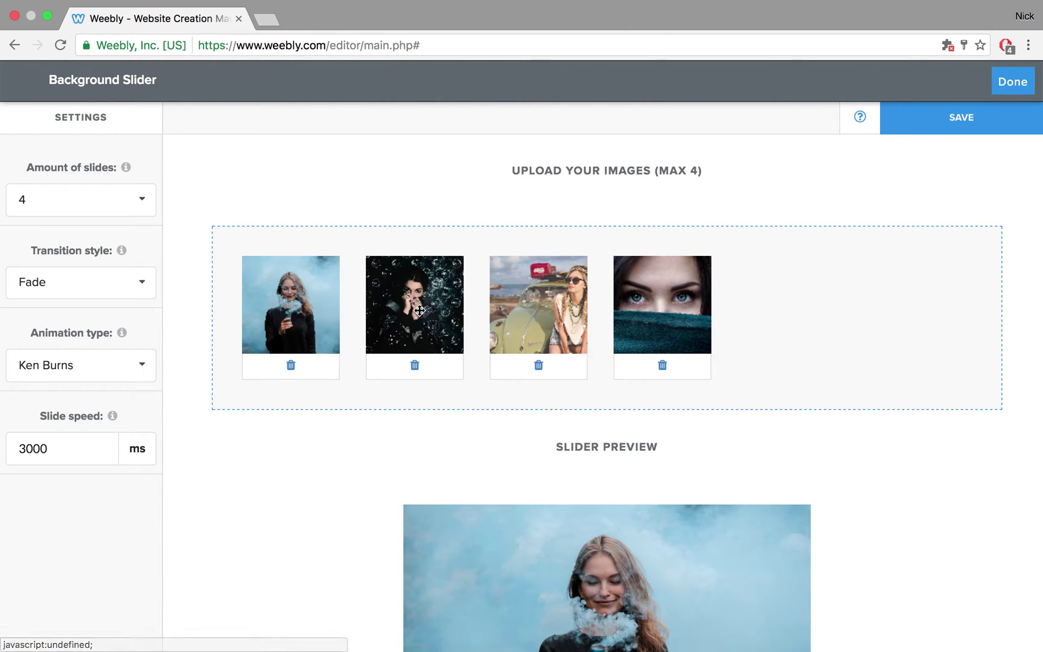
# Step: Reorder the slides: eyes photo first, smoke second, car third, bubbles last
pyautogui.moveTo(555, 290); pyautogui.dragTo(374, 277)
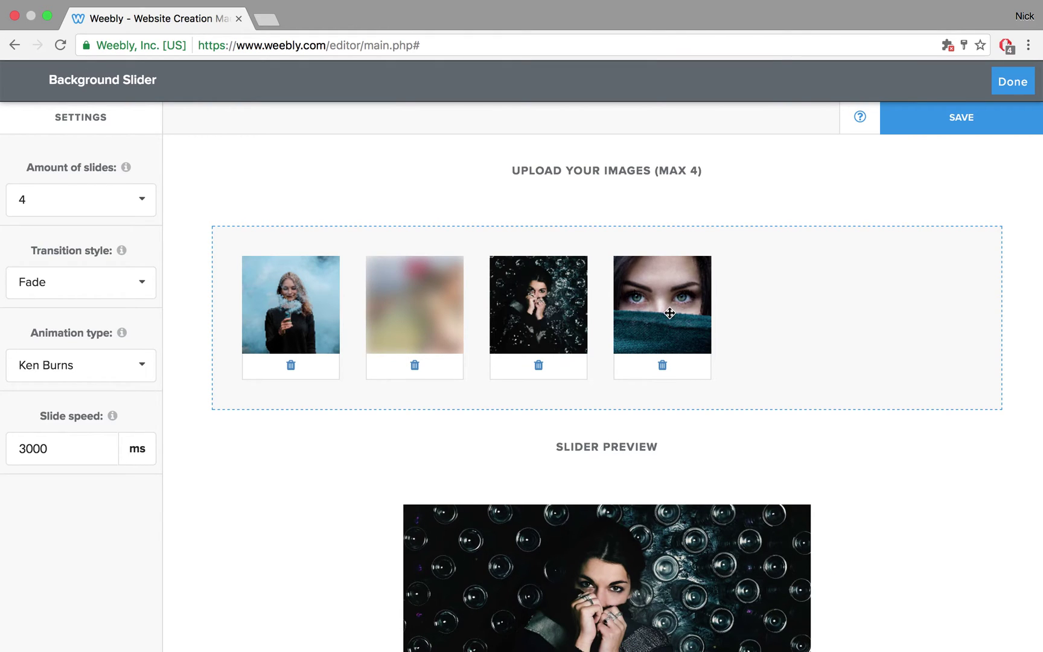
pyautogui.moveTo(293, 308)
pyautogui.mouseDown()
pyautogui.moveTo(313, 315)
pyautogui.moveTo(286, 324)
pyautogui.mouseUp()
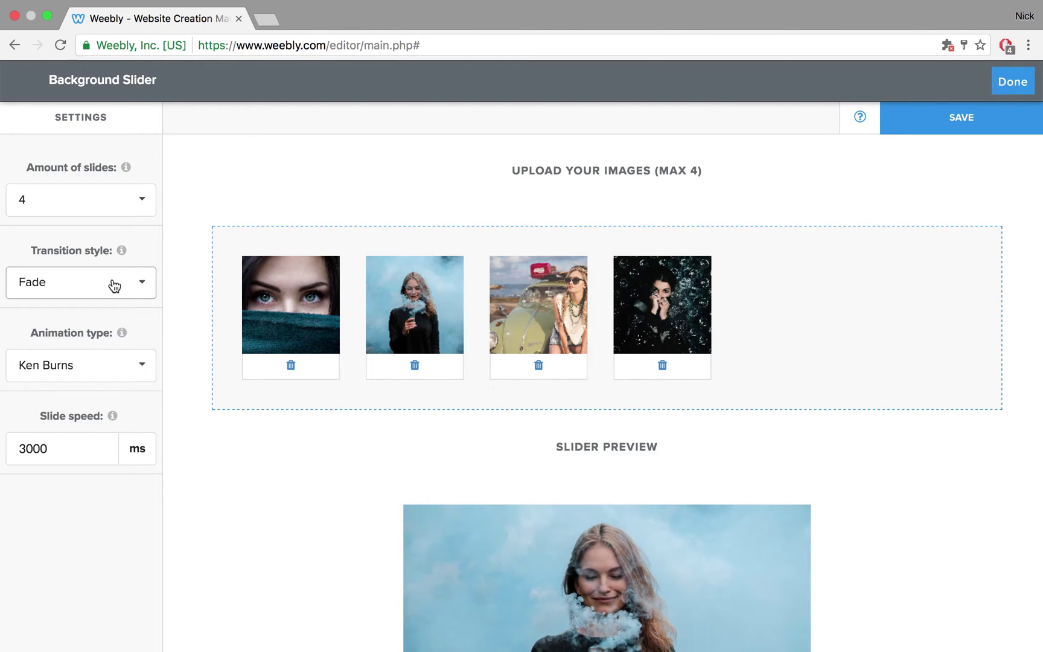
# Step: Set the slider transition to Slide Left and the animation type to None
pyautogui.click(115, 286)
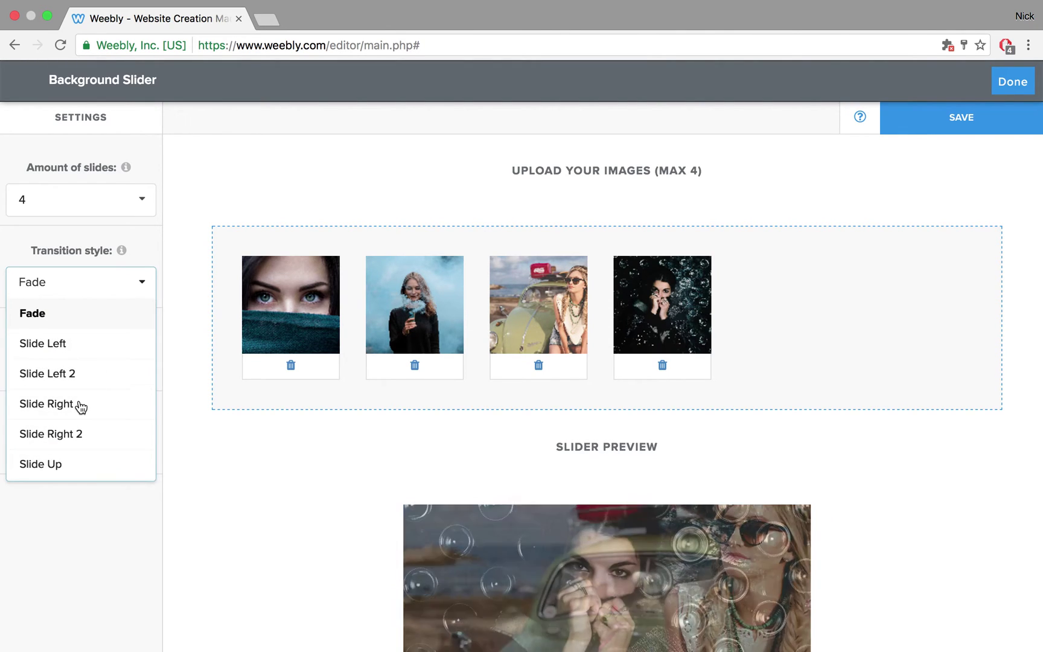
pyautogui.scroll(-2, 81, 406)
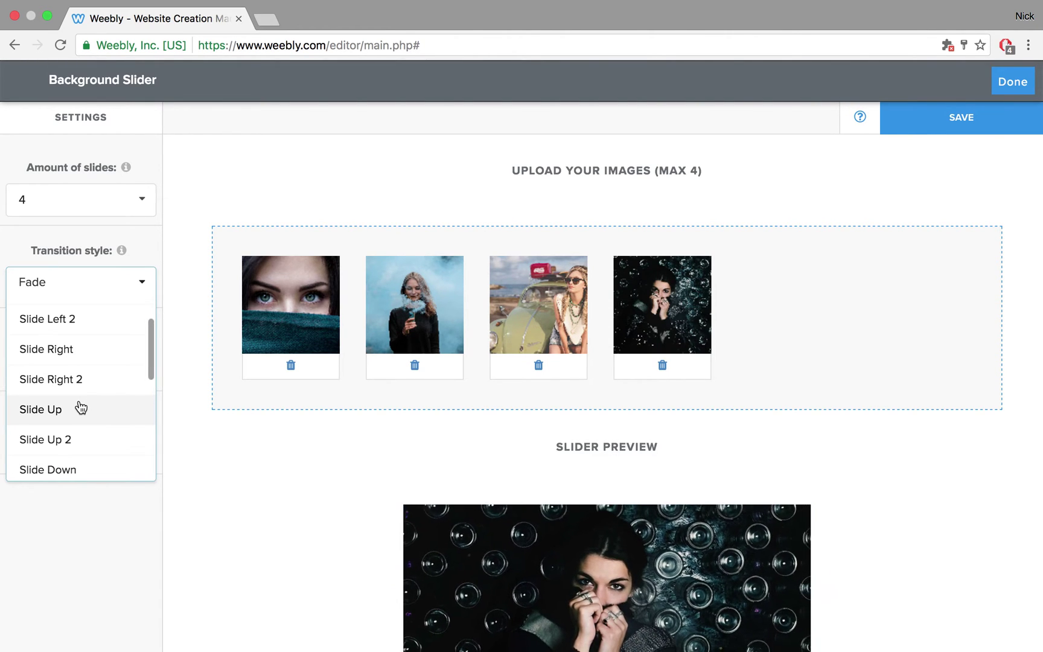
pyautogui.scroll(-2, 81, 407)
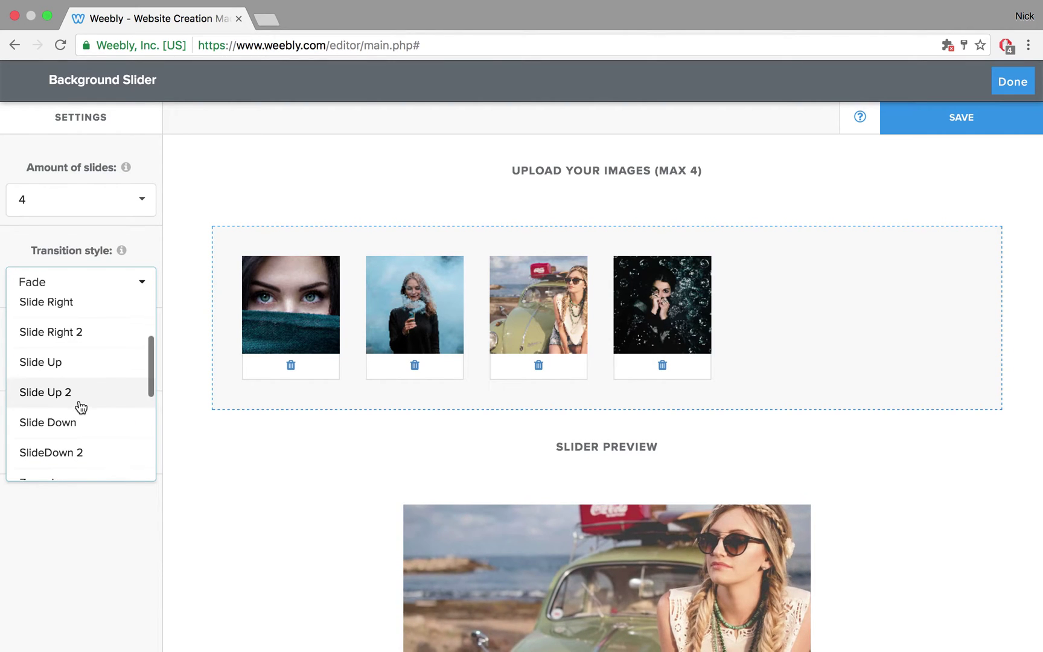
pyautogui.scroll(3, 80, 407)
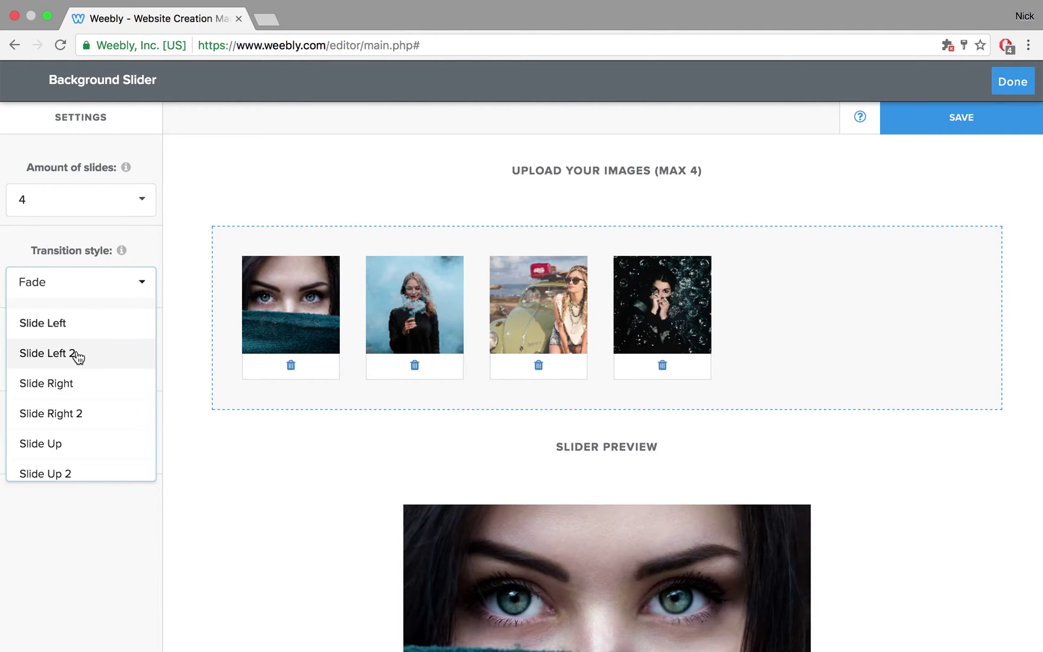
pyautogui.click(74, 325)
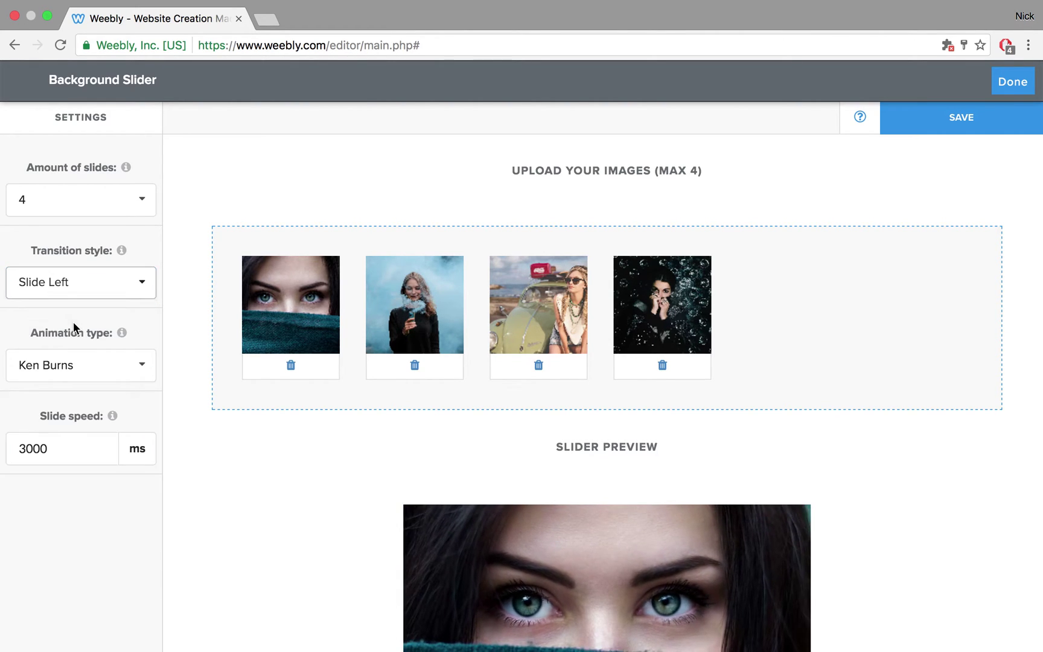
pyautogui.click(75, 370)
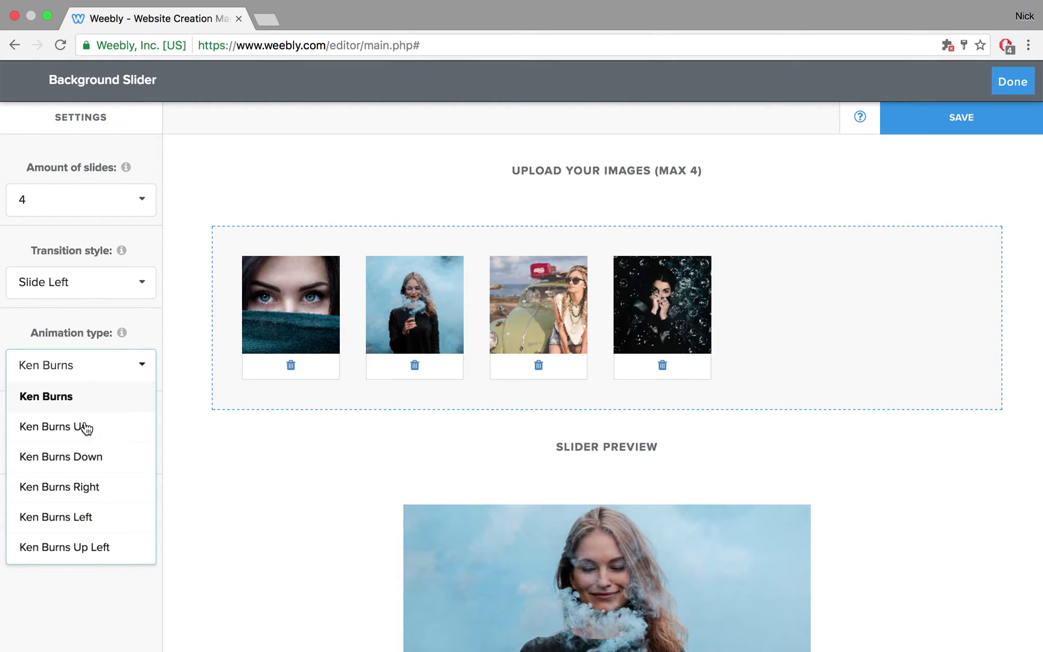
pyautogui.scroll(-5, 86, 428)
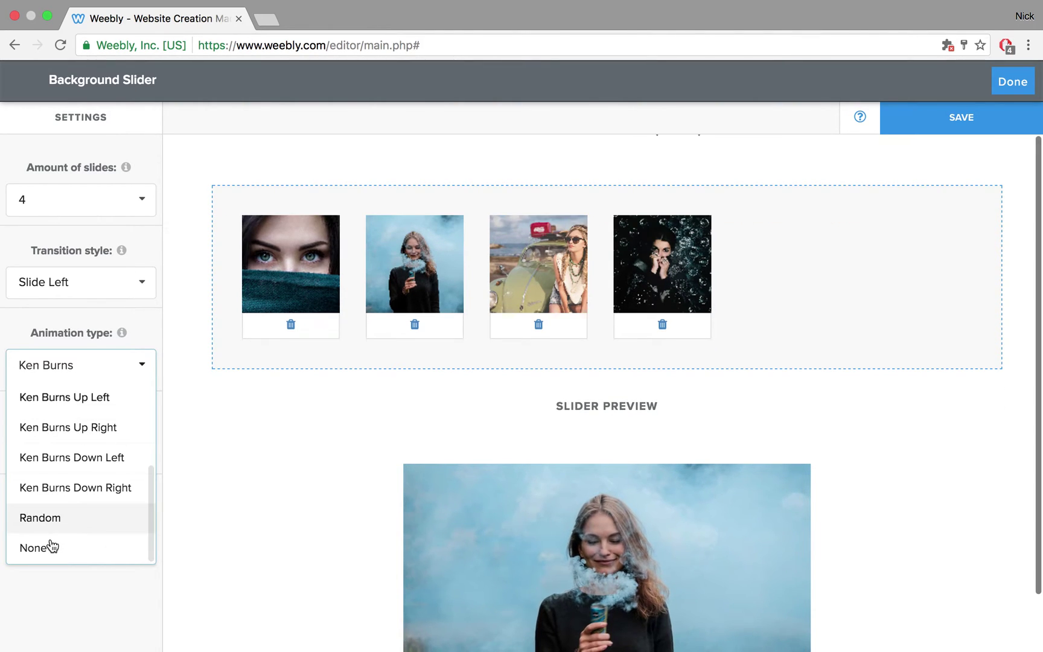
pyautogui.click(51, 546)
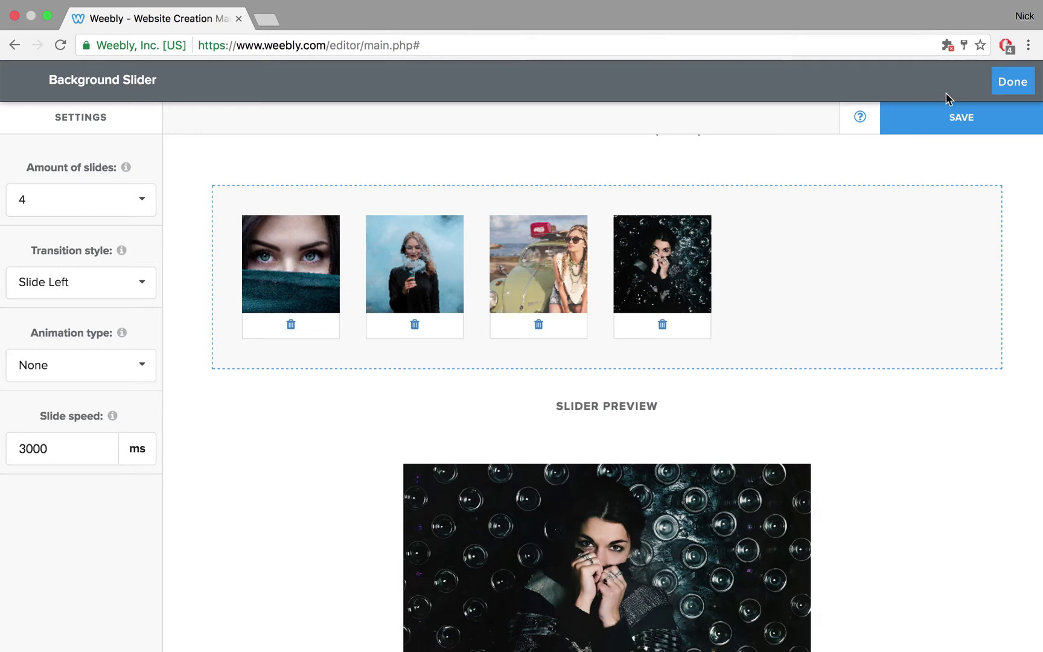
# Step: Save the Background Slider settings and close its editor with Done
pyautogui.scroll(2, 940, 420)
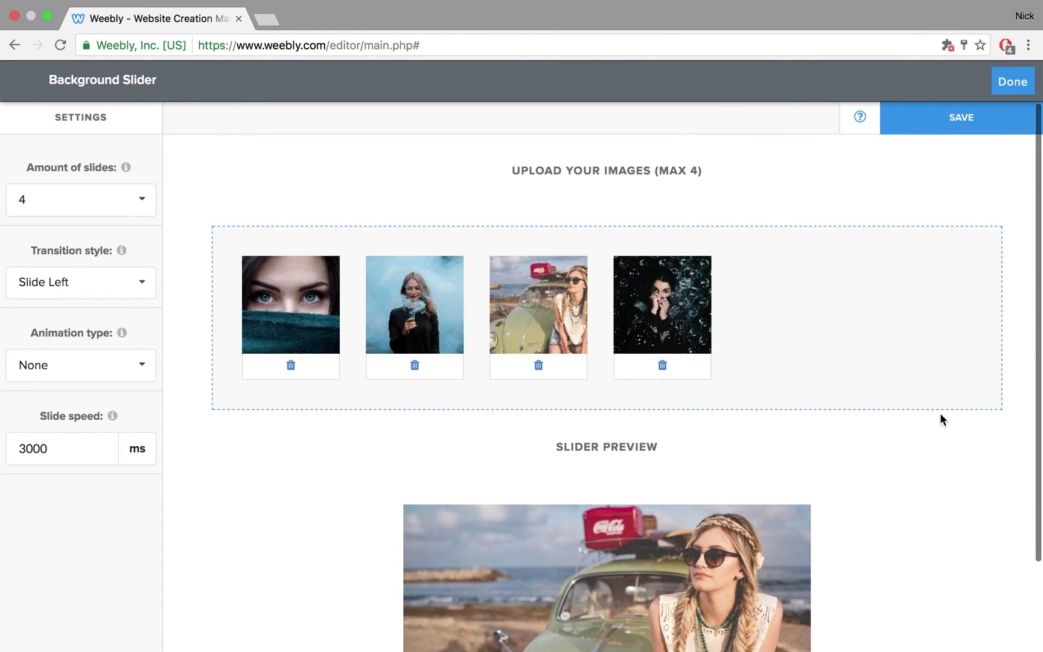
pyautogui.scroll(-4, 940, 419)
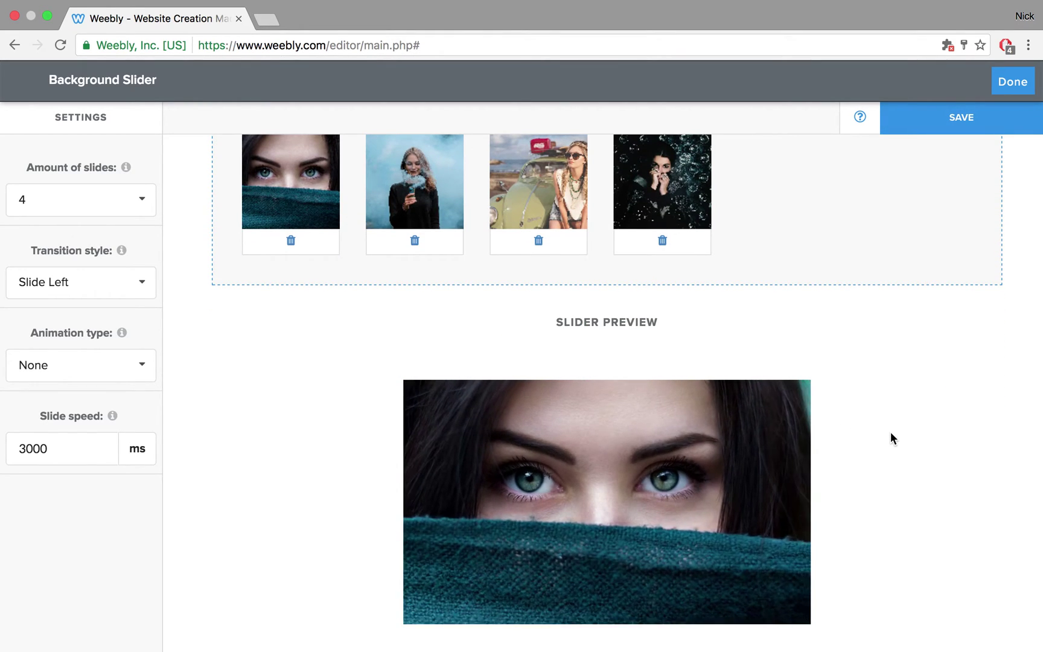
pyautogui.scroll(1, 891, 432)
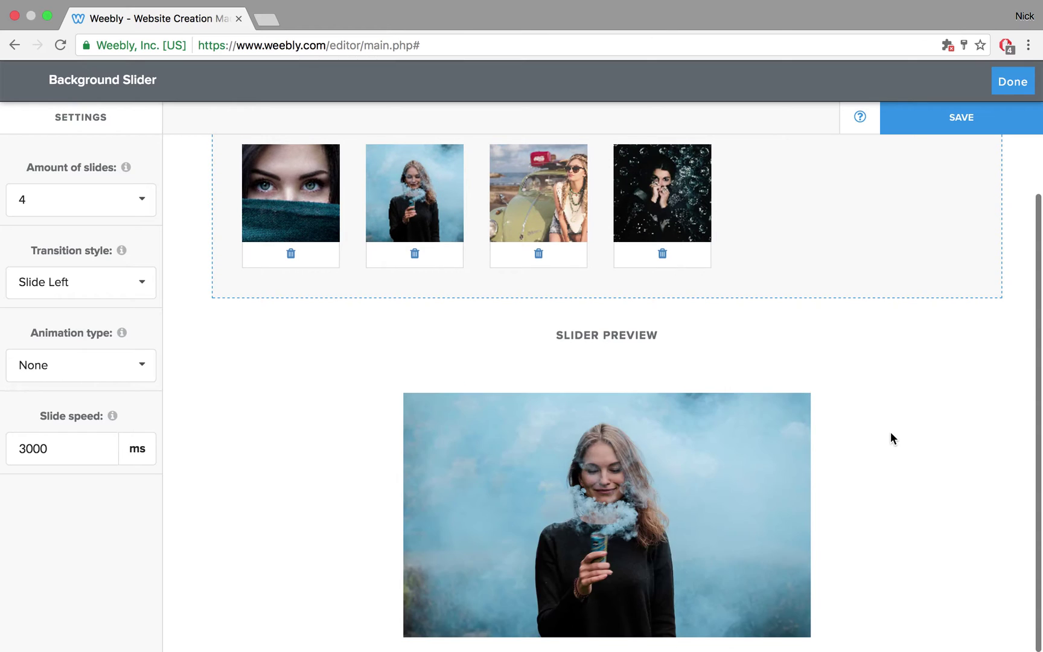
pyautogui.scroll(3, 890, 432)
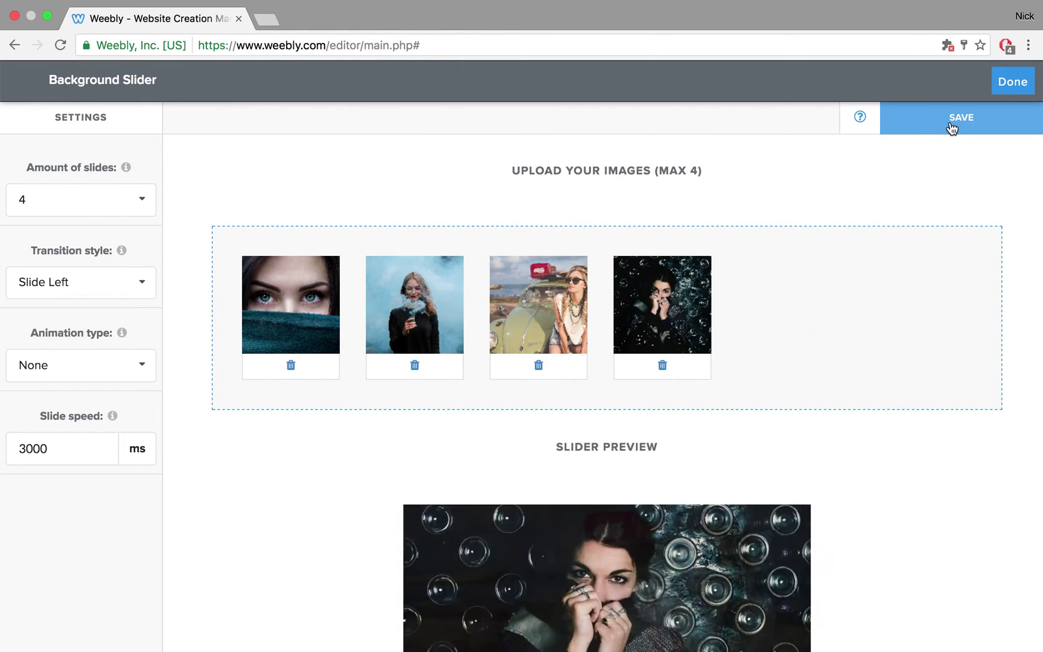
pyautogui.click(951, 128)
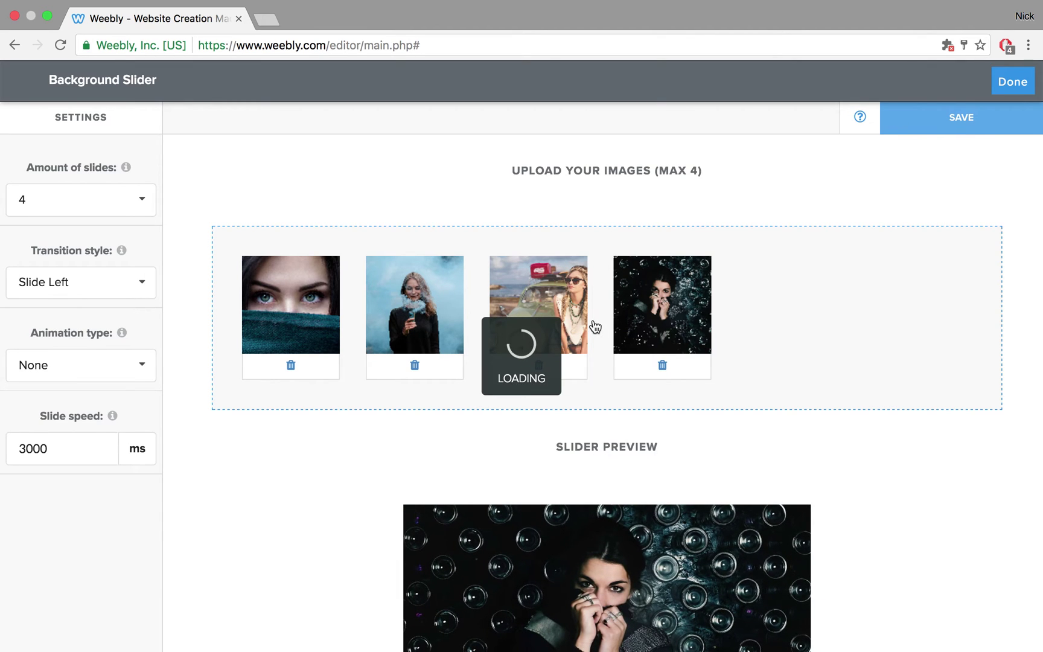
pyautogui.click(1022, 83)
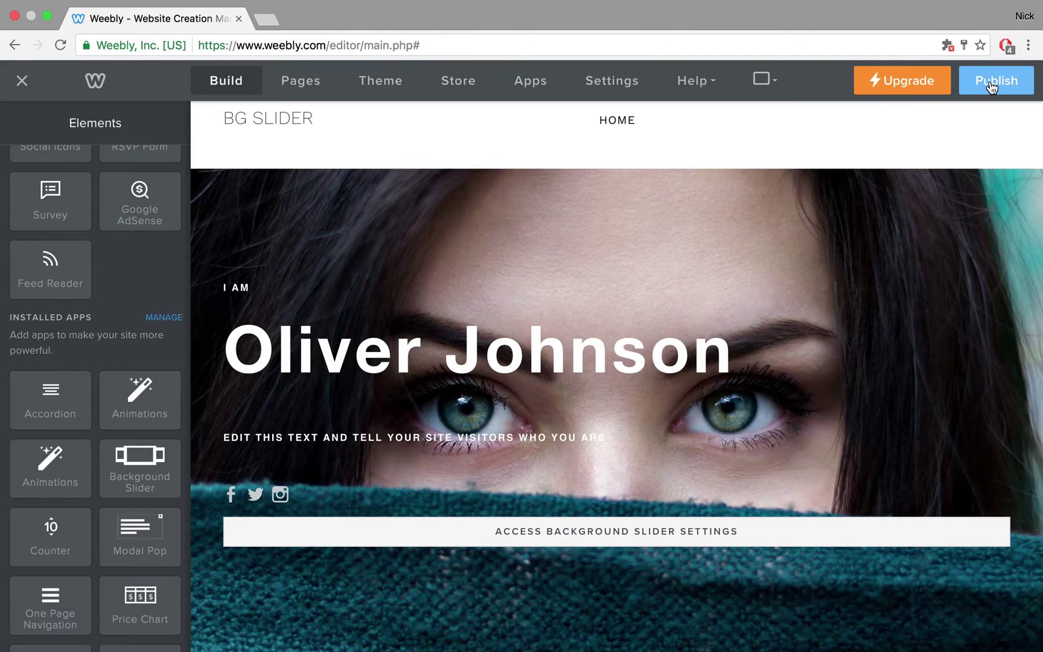
# Step: Publish the site with its new header background slider
pyautogui.click(991, 88)
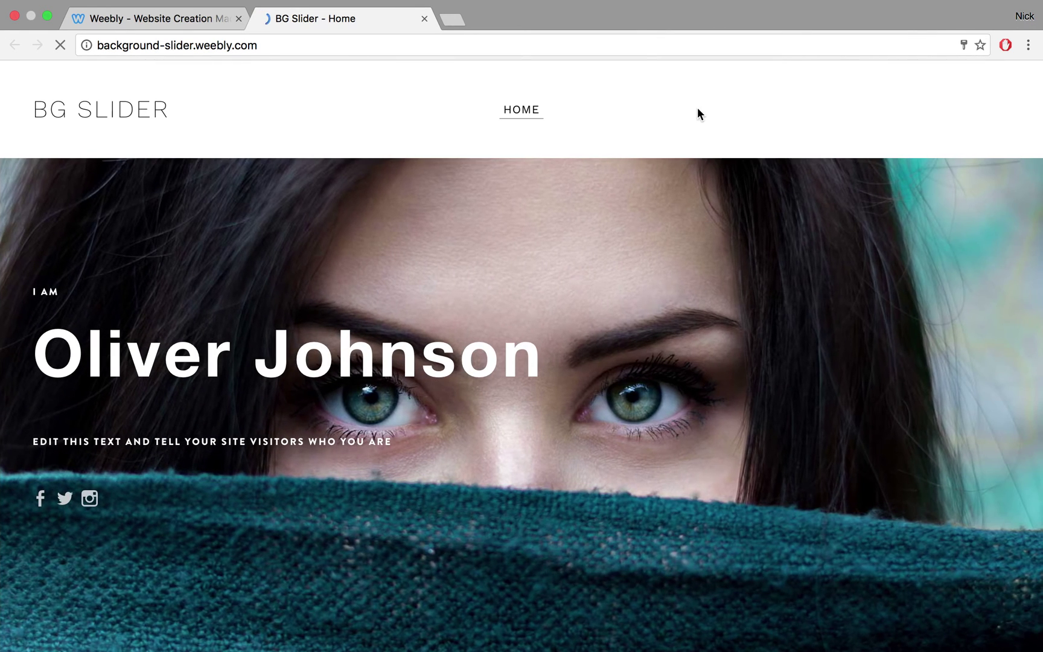
# Step: On the live site, watch the header slider and select then deselect the name heading
pyautogui.scroll(-2, 679, 233)
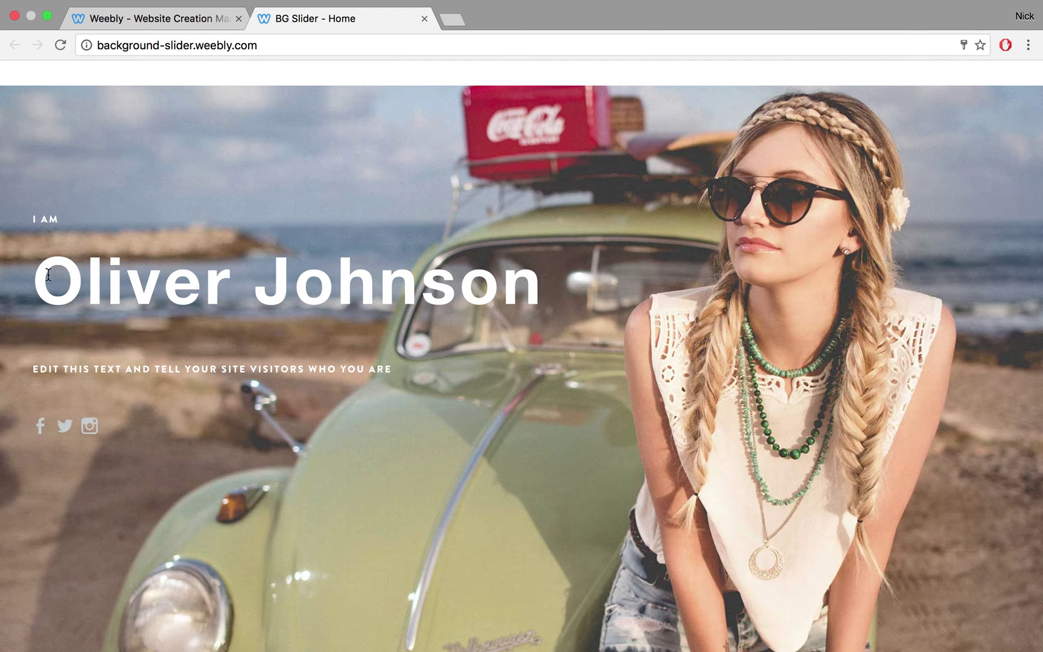
pyautogui.moveTo(49, 275); pyautogui.dragTo(421, 276)
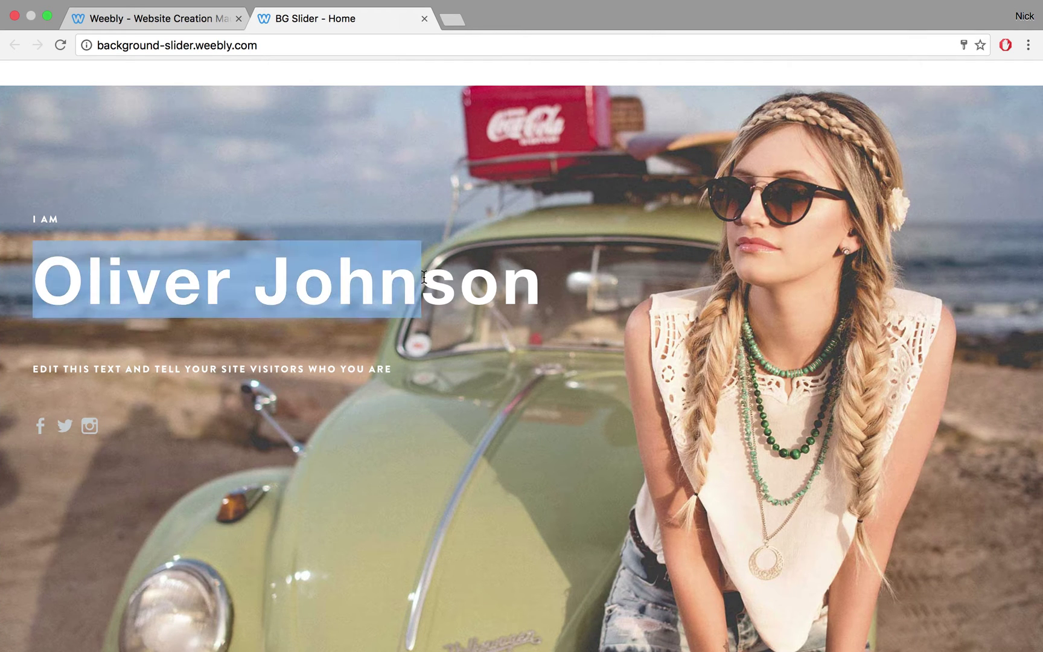
pyautogui.click(425, 278)
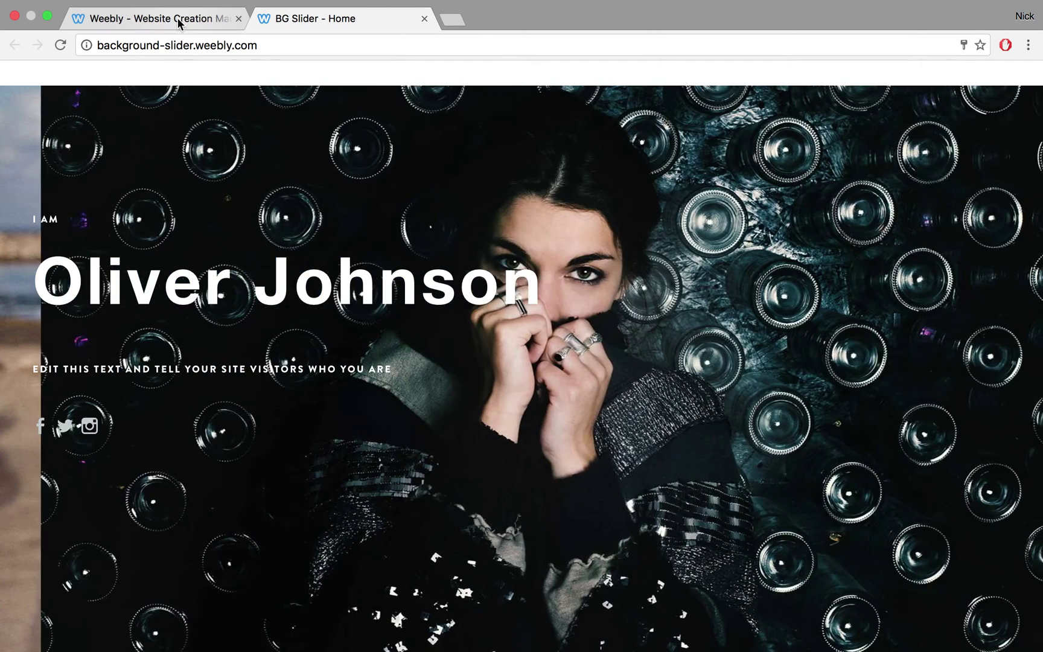
# Step: Back in the editor, dismiss the Website Published notice and select the header heading
pyautogui.click(179, 23)
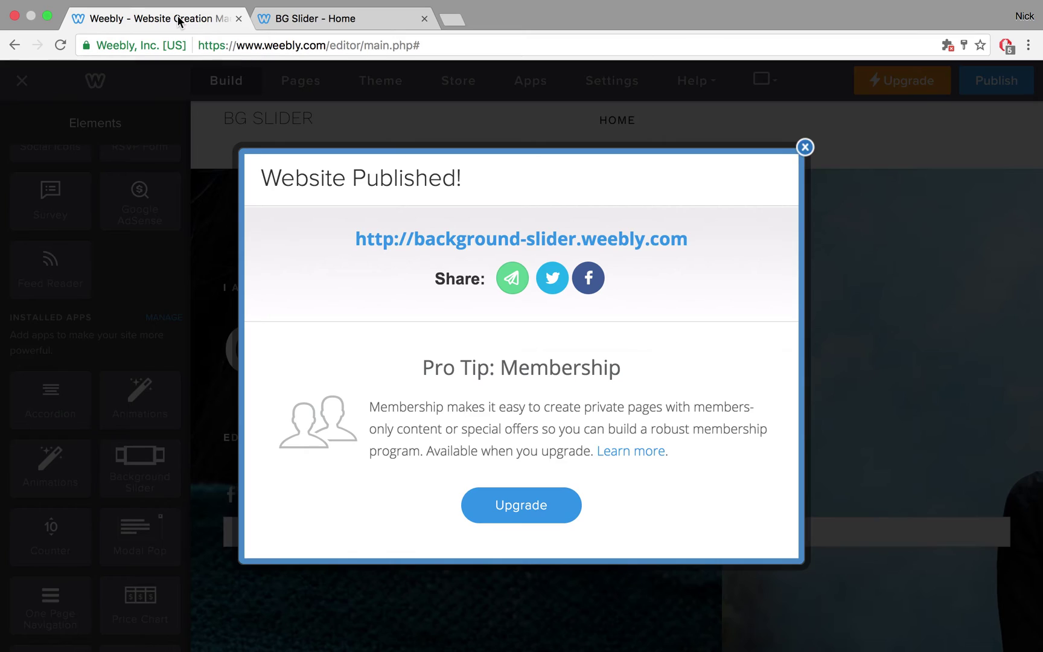
pyautogui.click(804, 147)
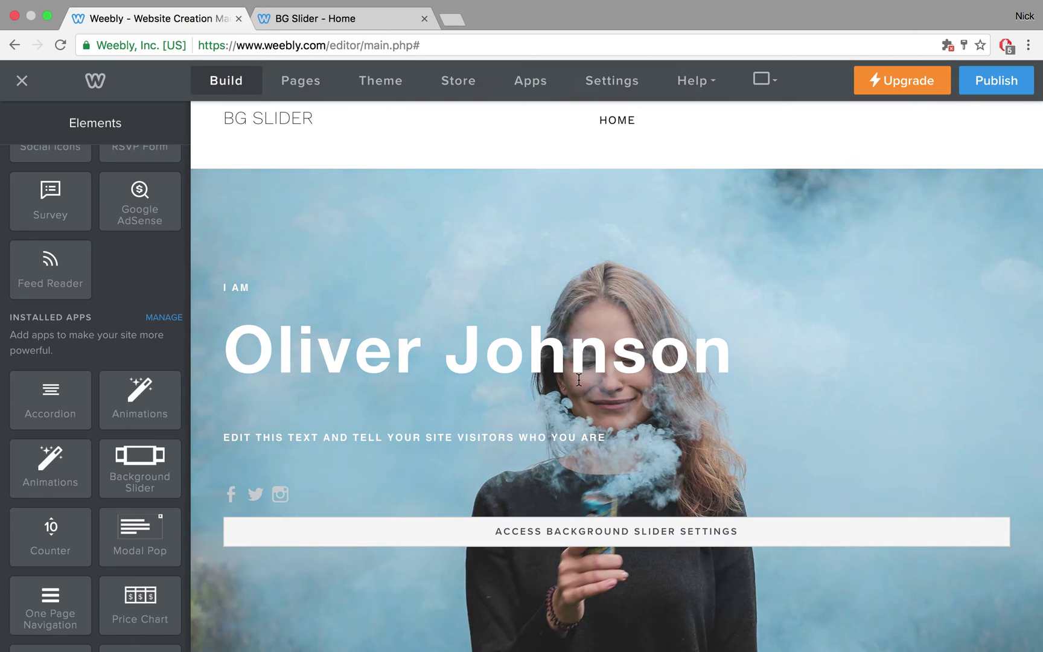
pyautogui.click(427, 359)
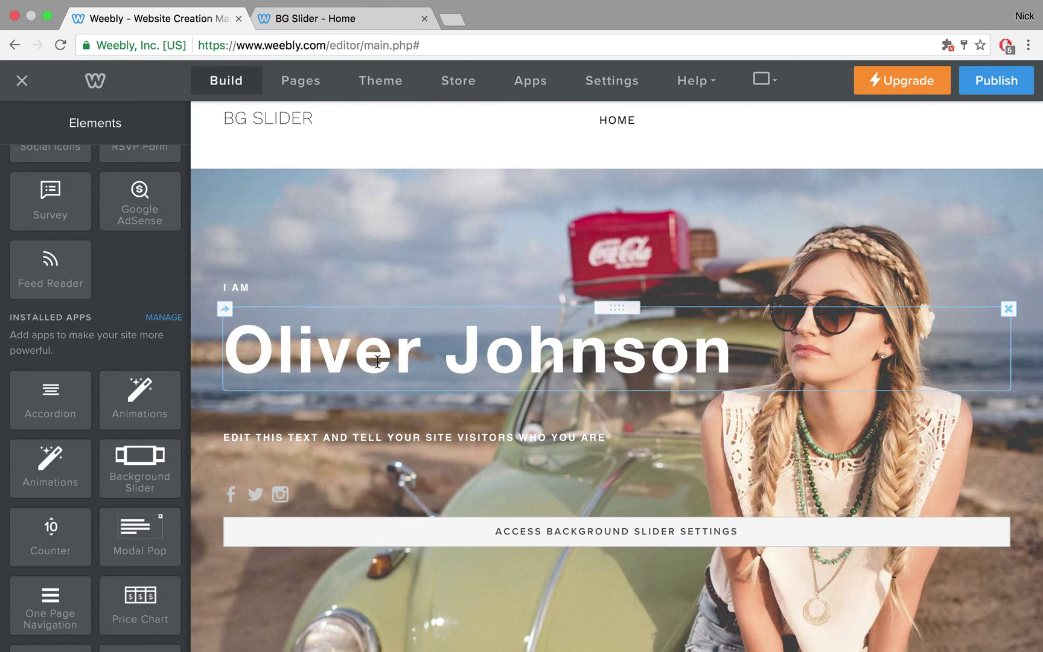
# Step: Try Replace Header Layout on the header section, then cancel it
pyautogui.scroll(-3, 377, 361)
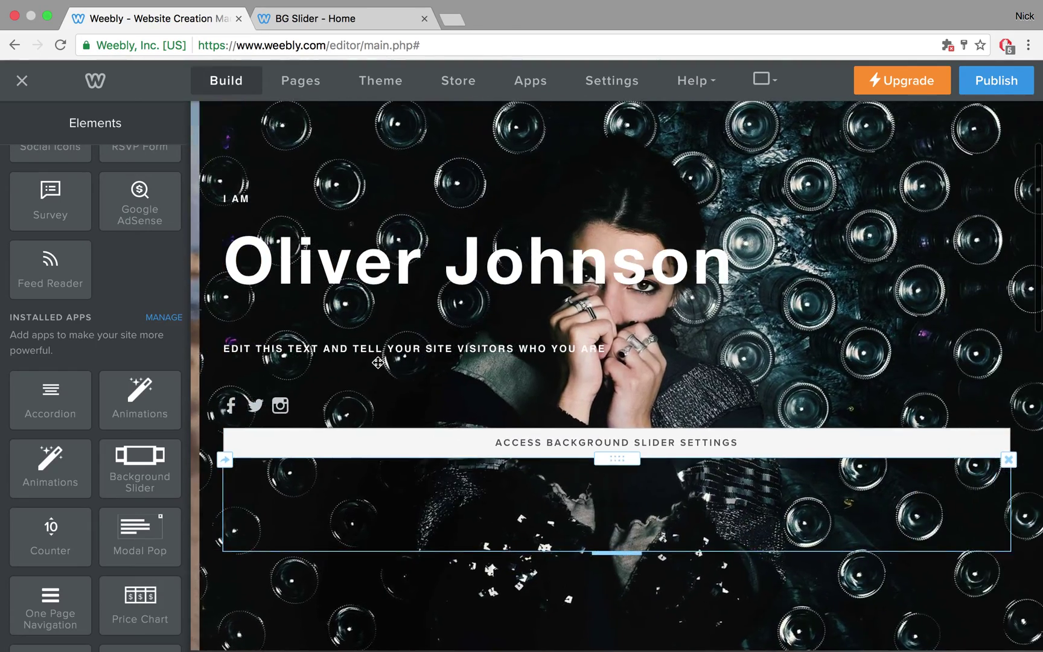
pyautogui.scroll(3, 378, 362)
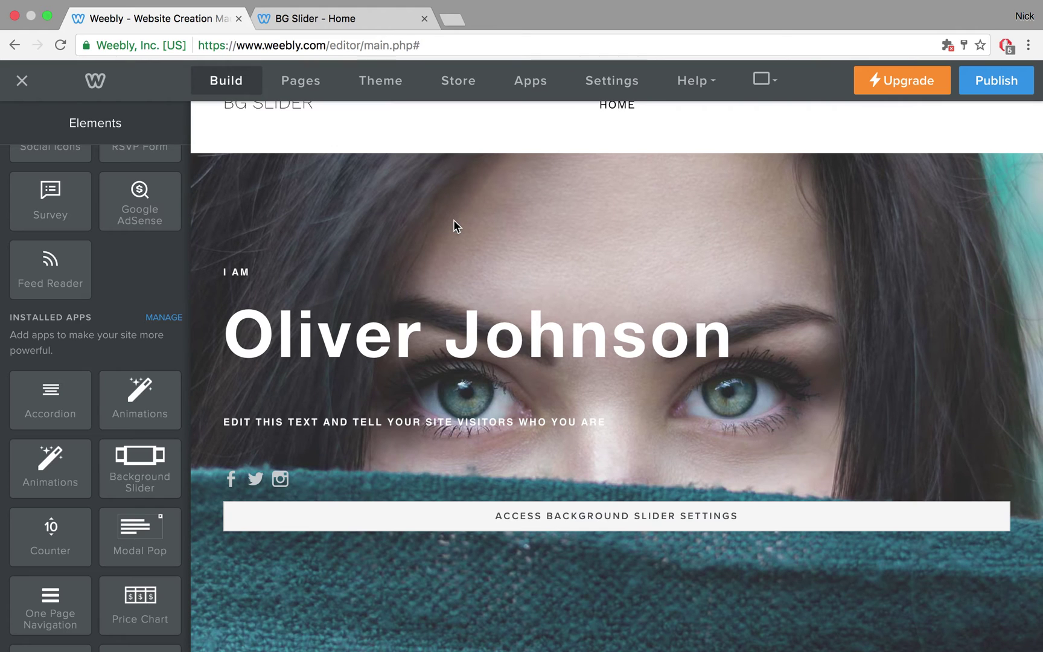
pyautogui.scroll(-8, 453, 226)
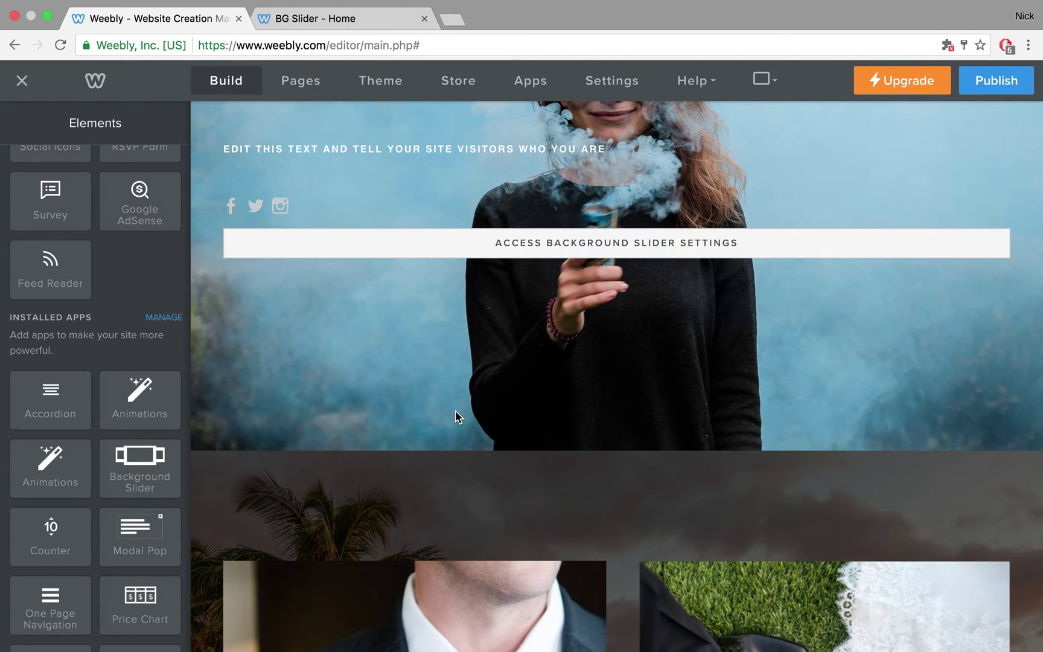
pyautogui.scroll(-4, 453, 432)
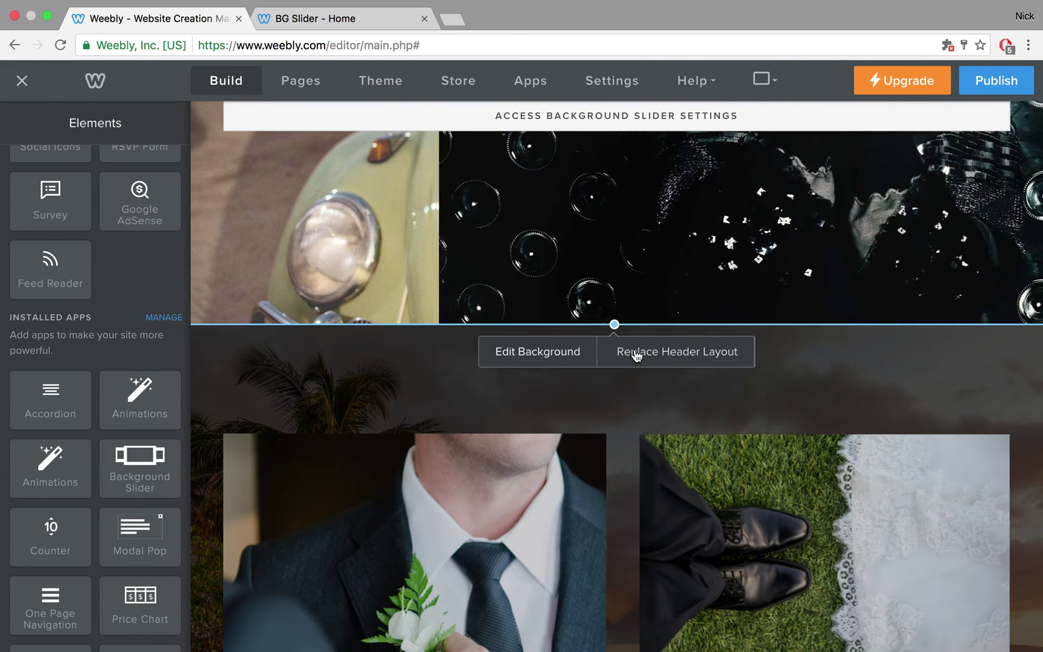
pyautogui.click(640, 357)
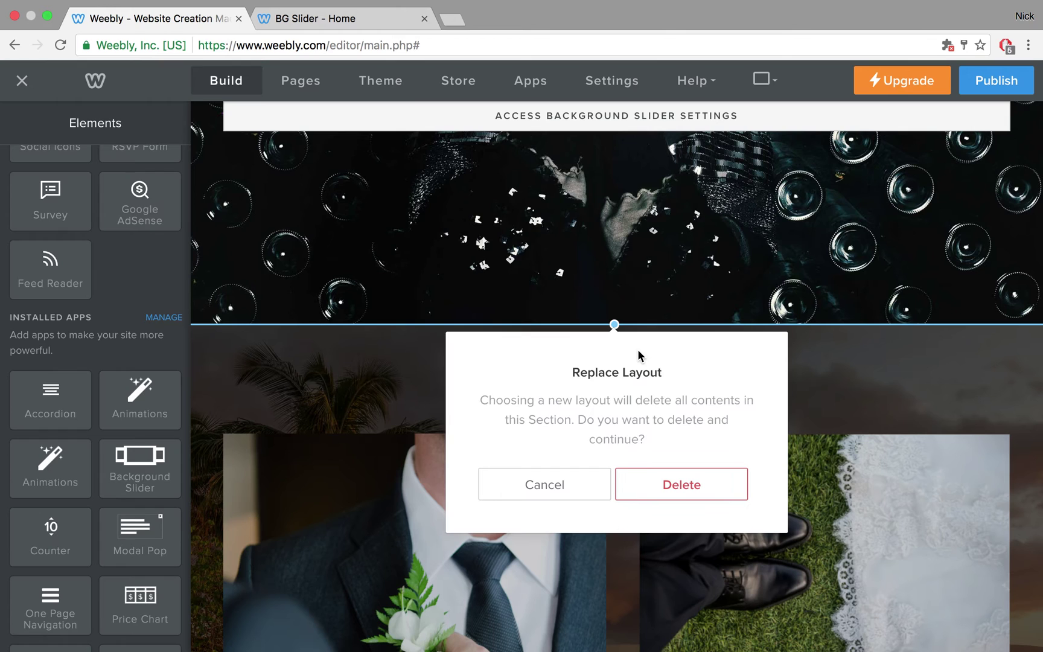
pyautogui.click(541, 485)
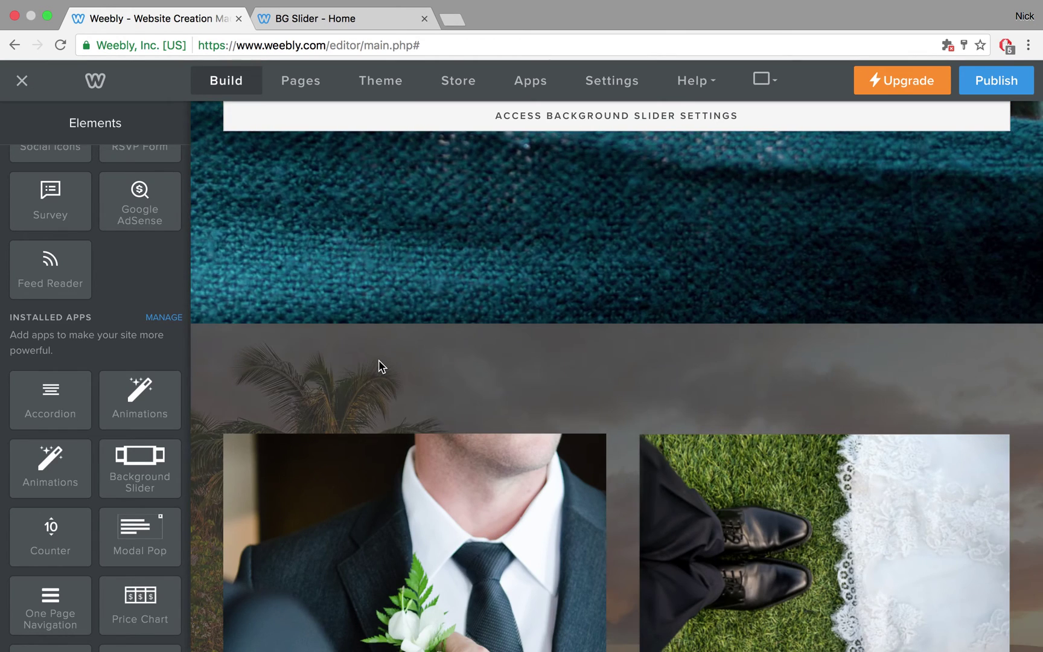
# Step: Scroll down to the wedding photo gallery section
pyautogui.scroll(-6, 377, 359)
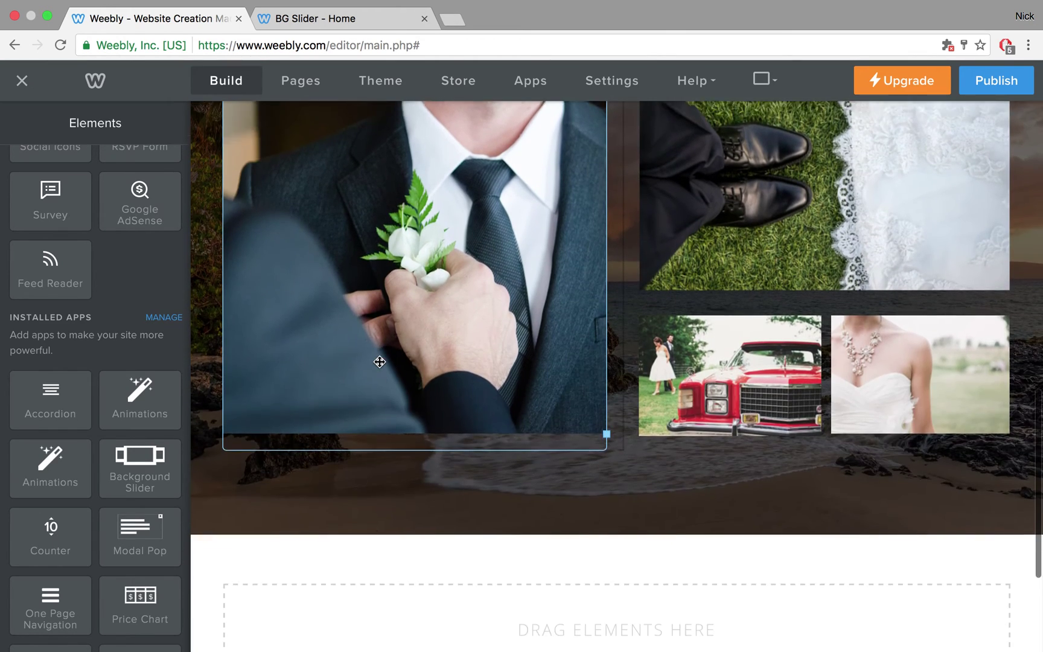
pyautogui.scroll(3, 379, 361)
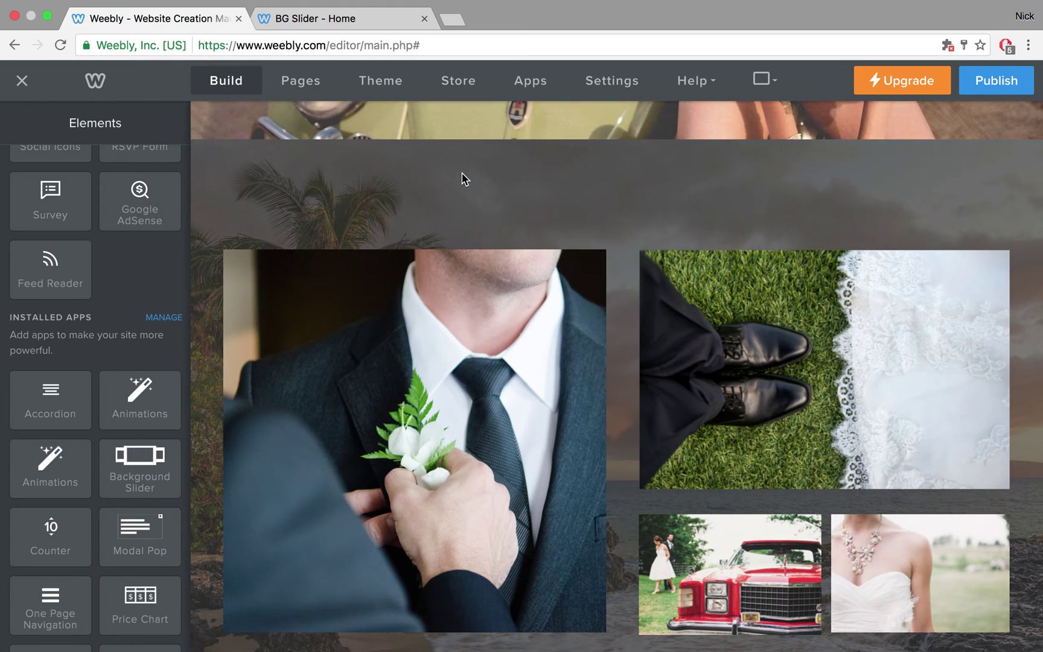
pyautogui.moveTo(463, 179)
pyautogui.scroll(5, 463, 179)
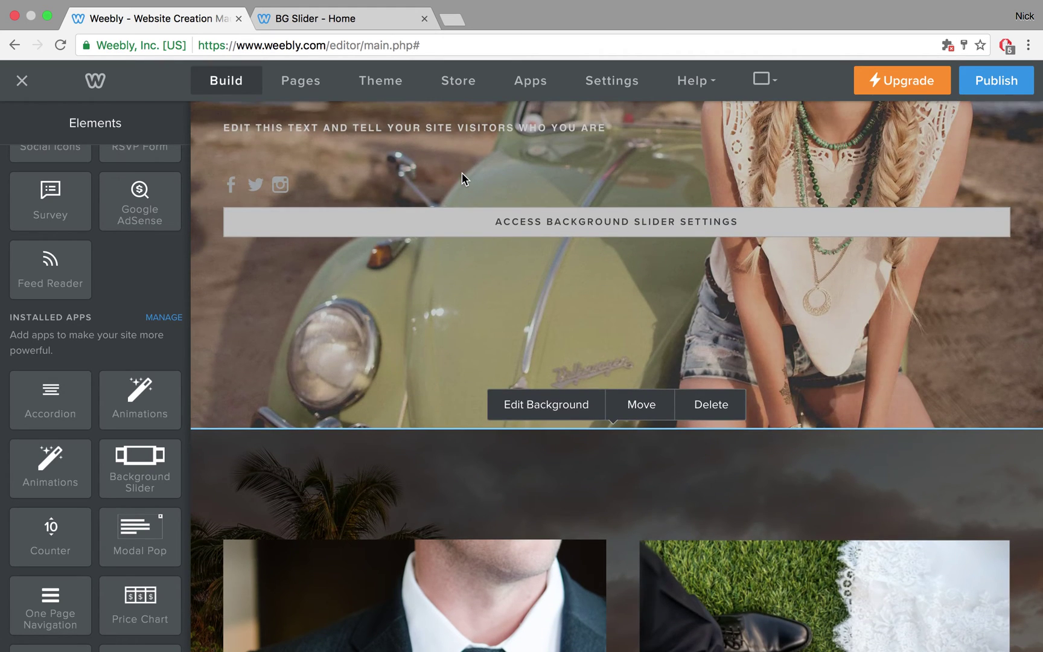
pyautogui.scroll(-6, 367, 395)
pyautogui.scroll(-2, 367, 394)
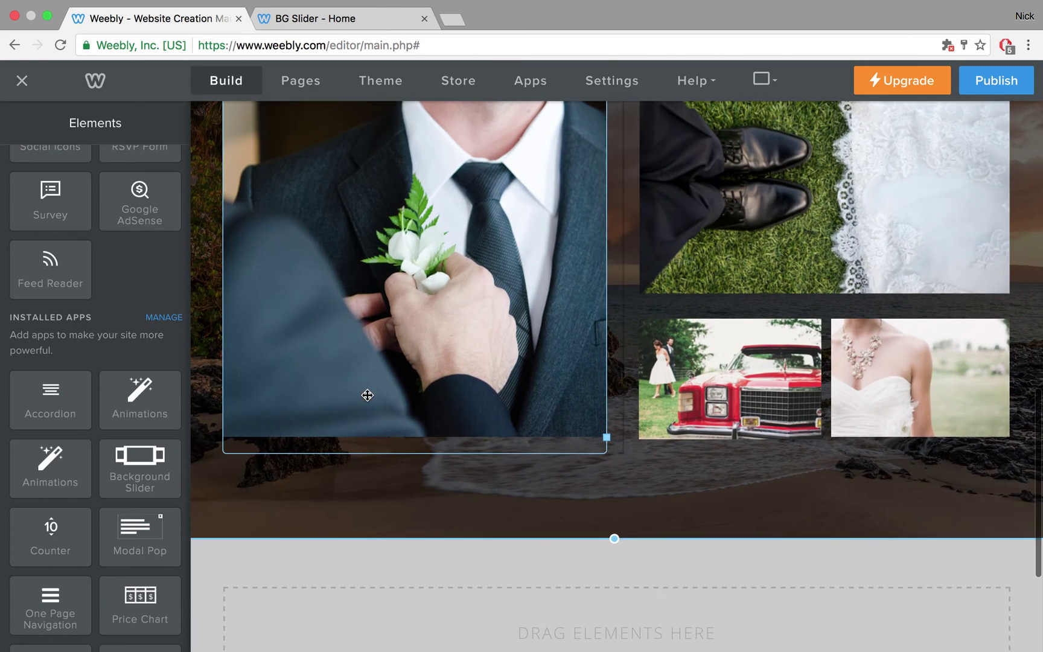
# Step: Add a second Background Slider below the wedding gallery photos and open its settings
pyautogui.moveTo(129, 457); pyautogui.dragTo(559, 468)
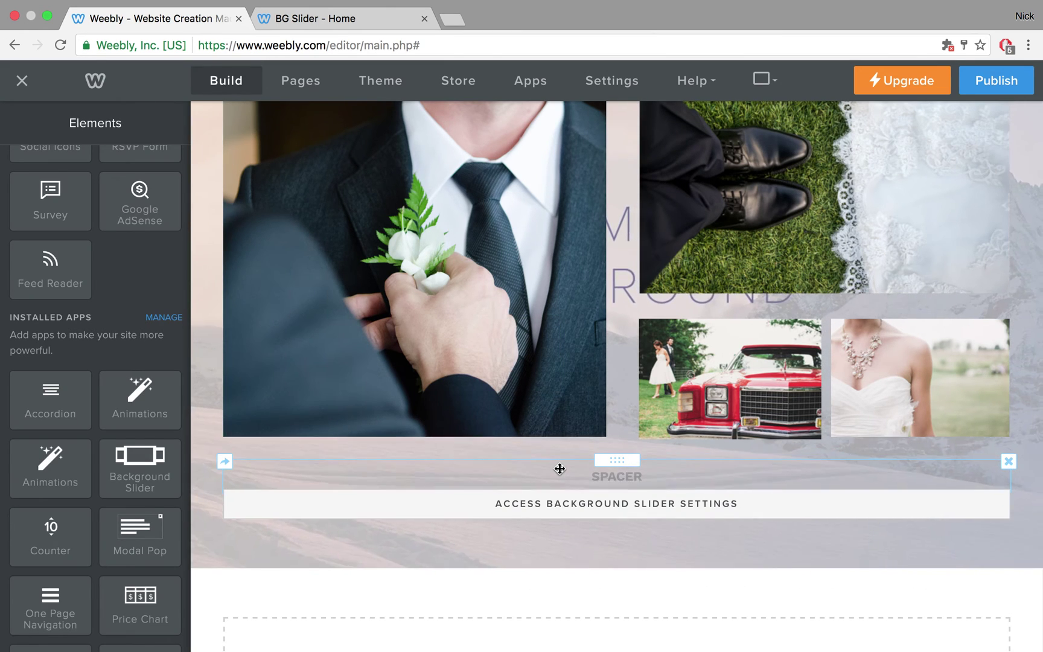
pyautogui.click(541, 501)
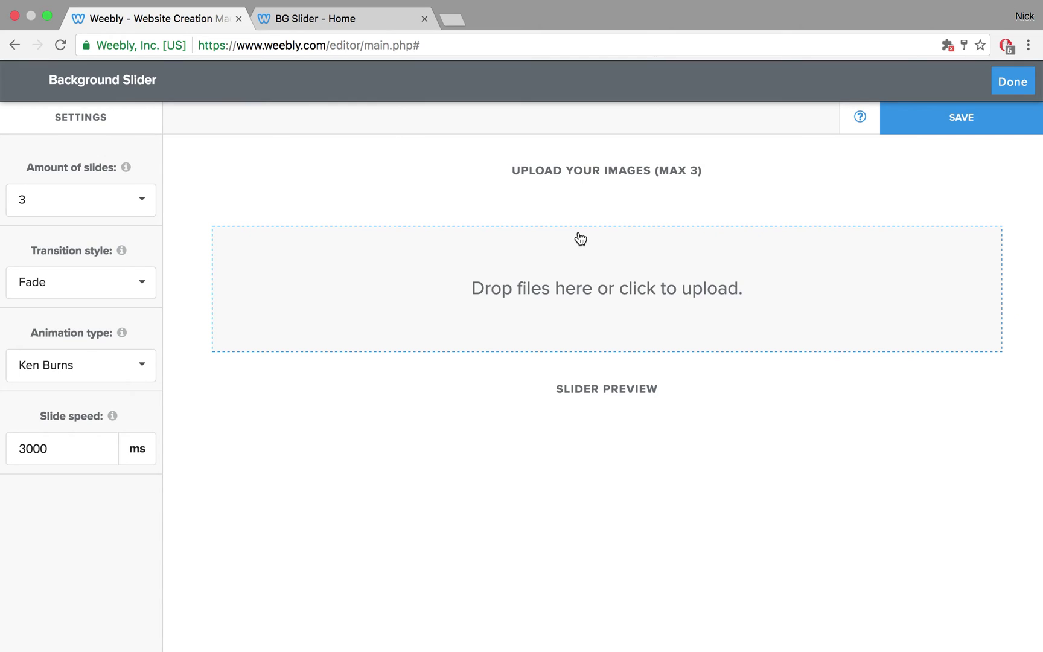
# Step: Upload wom_slide1.jpg through wom_slide3.jpg to the gallery slider and save its settings
pyautogui.click(411, 284)
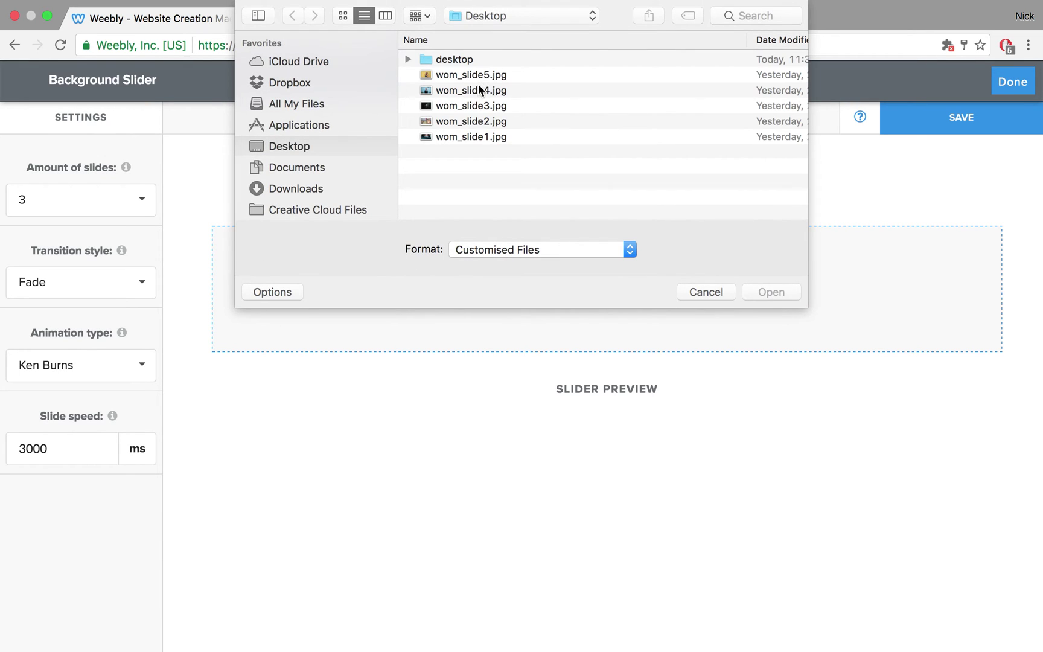
pyautogui.click(476, 109)
pyautogui.keyDown('shift'); pyautogui.click(471, 136); pyautogui.keyUp('shift')
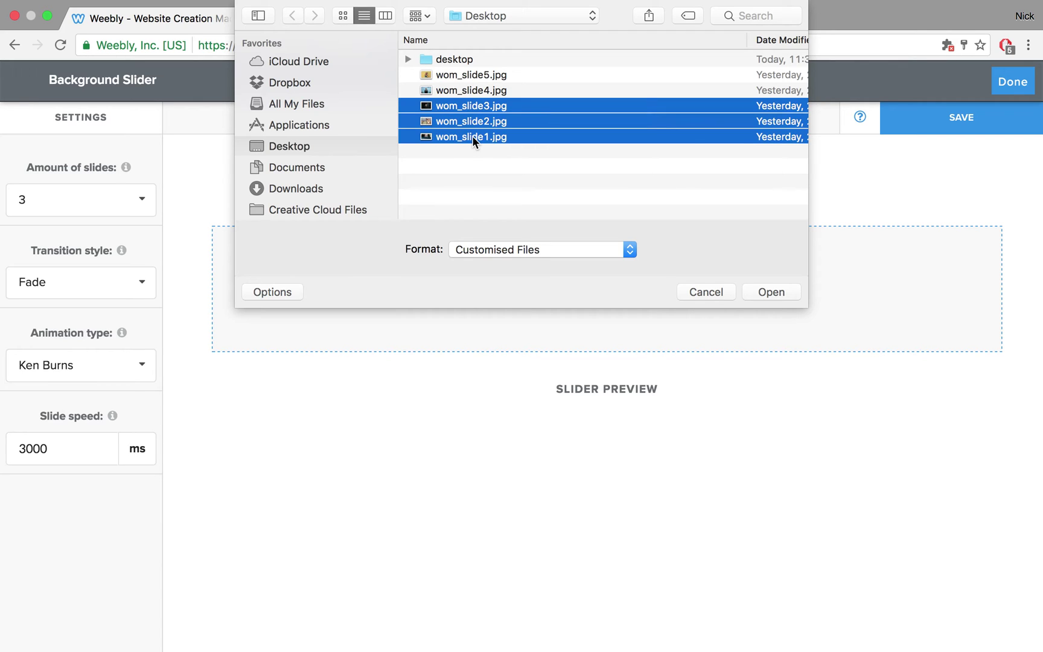
pyautogui.press('Return')
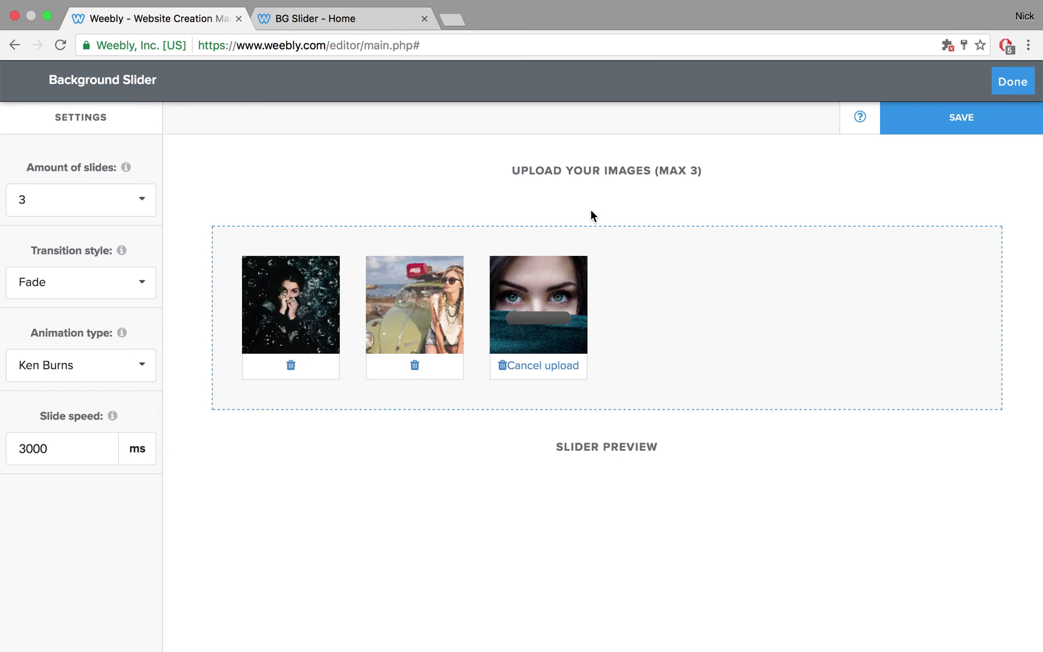
pyautogui.click(967, 128)
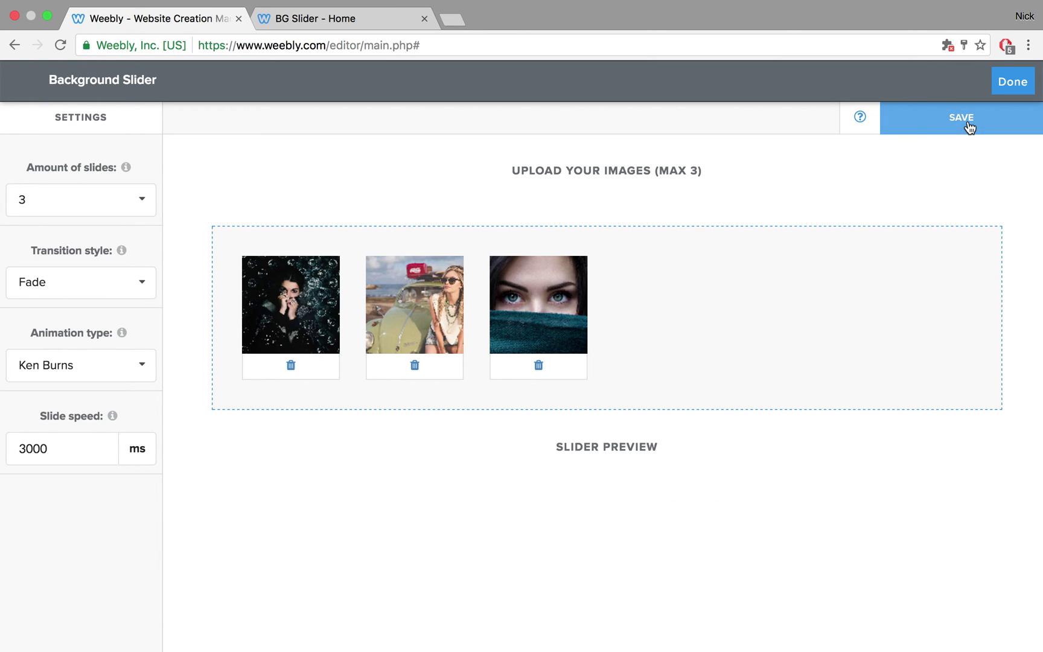
pyautogui.click(1012, 81)
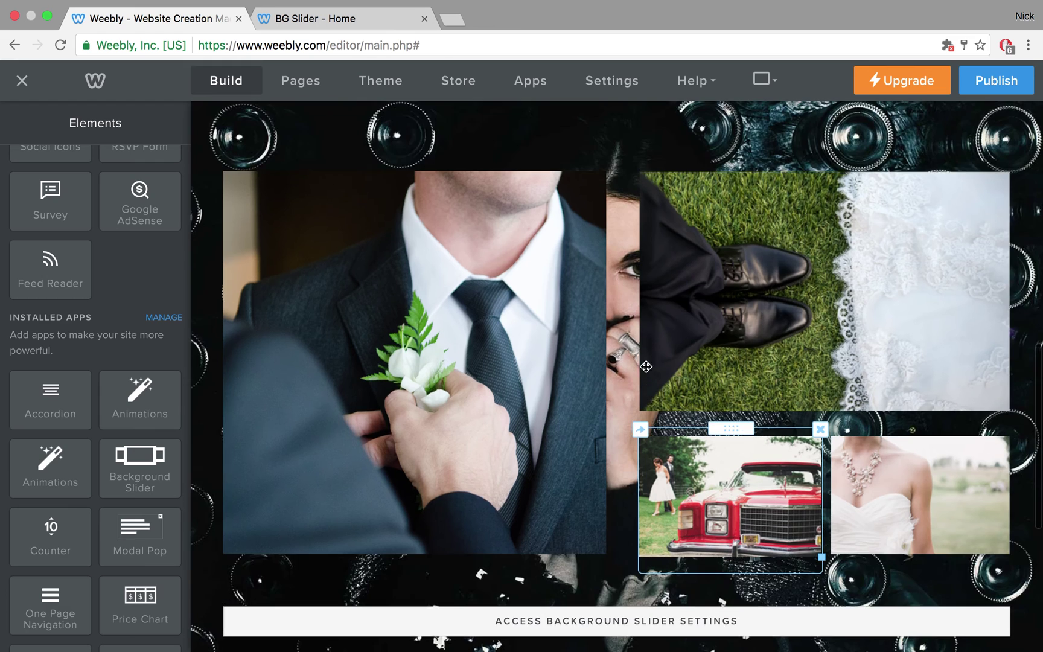
# Step: Republish the site and reload the live BG Slider page to see the gallery slider
pyautogui.click(990, 85)
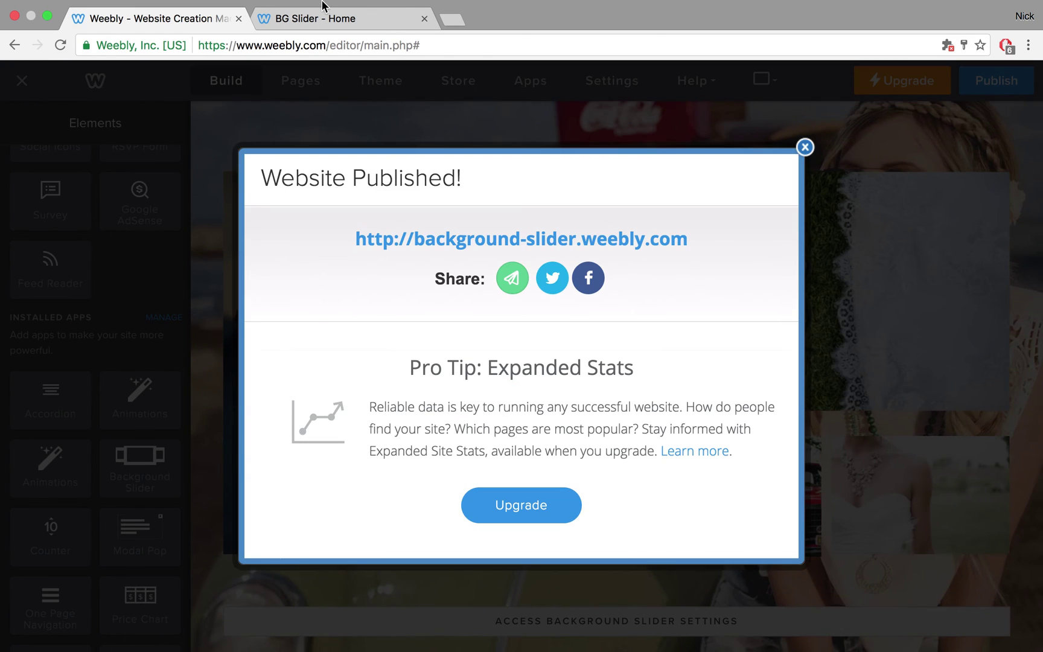
pyautogui.press('super+2')
pyautogui.press('super+r')
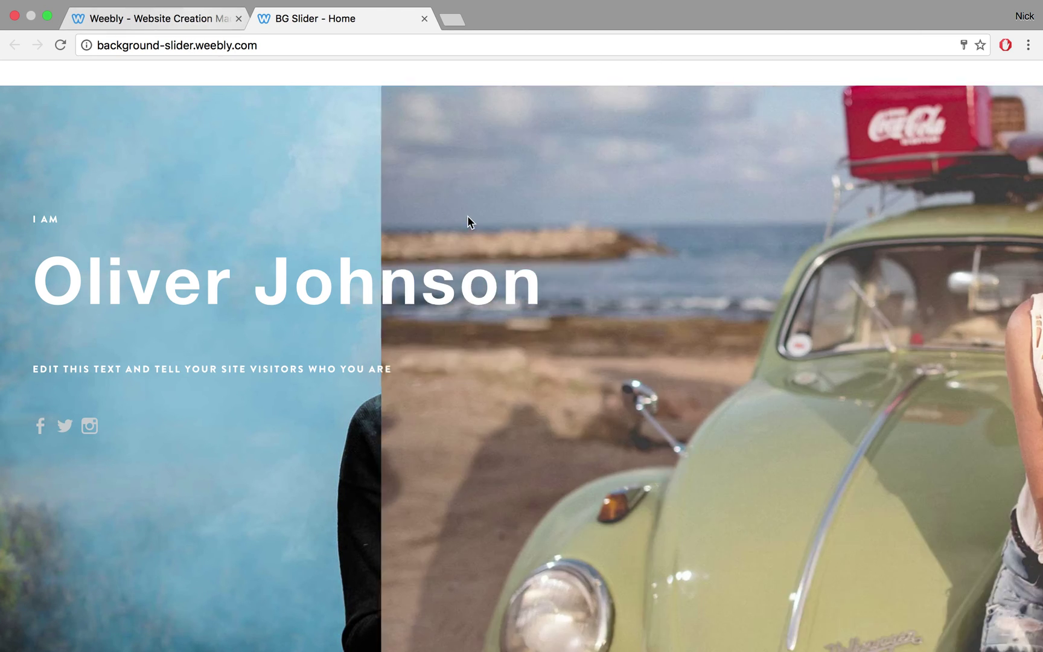
pyautogui.scroll(-3, 467, 216)
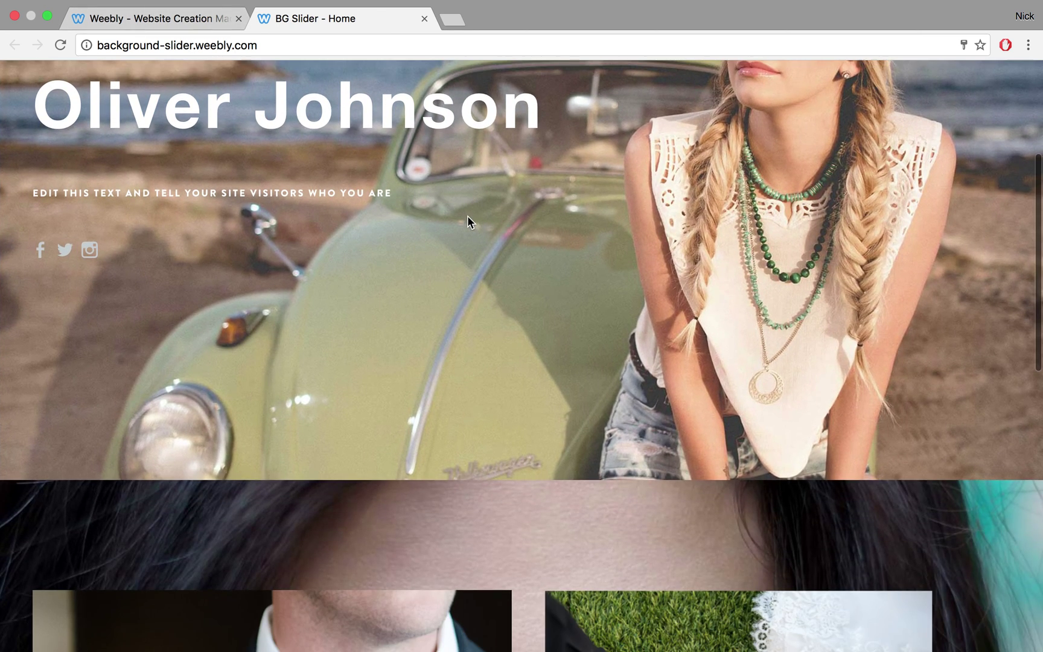
pyautogui.scroll(-3, 468, 216)
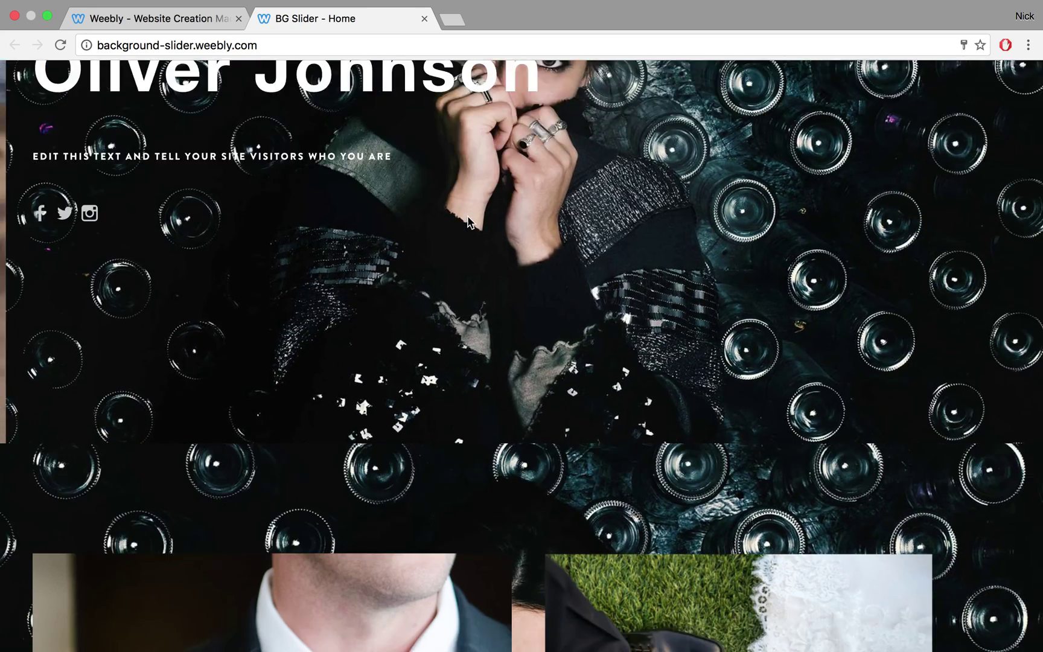
pyautogui.scroll(-4, 469, 222)
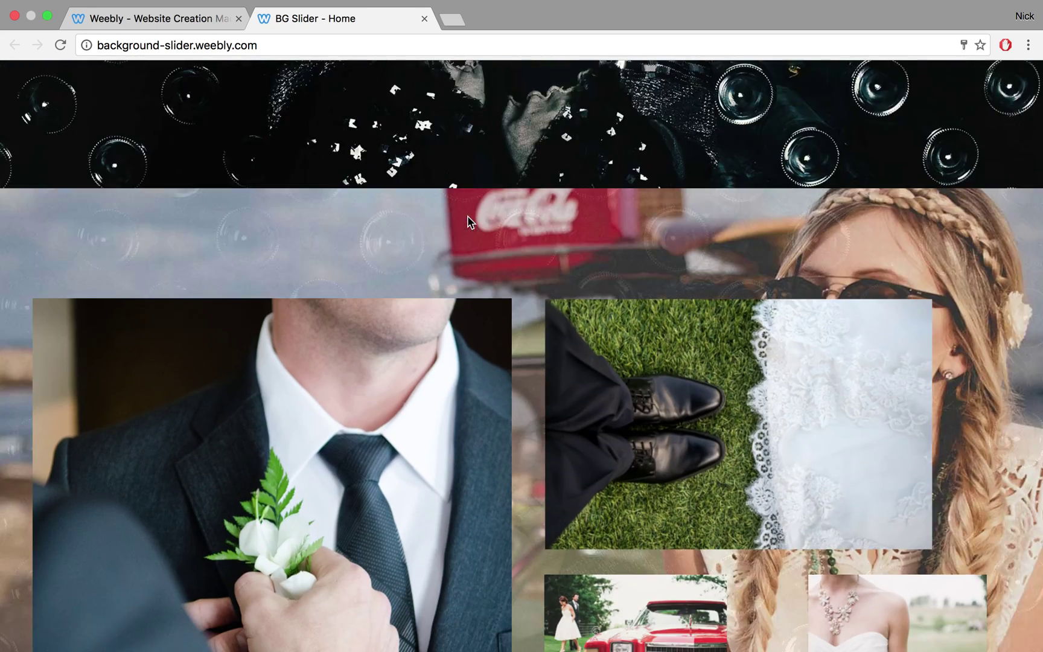
pyautogui.scroll(-1, 469, 219)
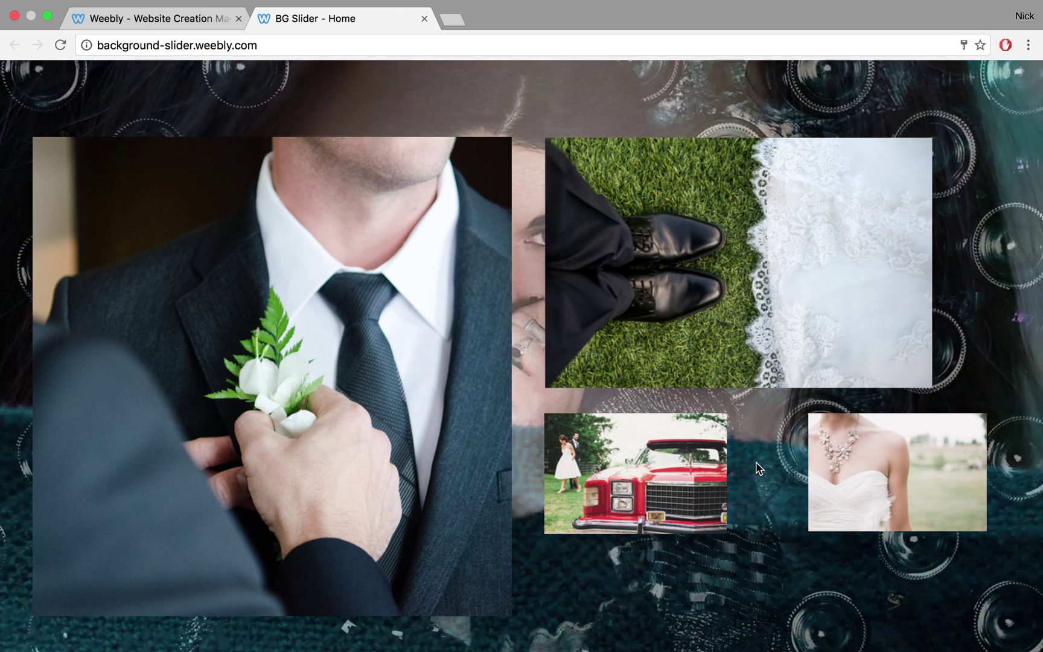
pyautogui.scroll(1, 759, 469)
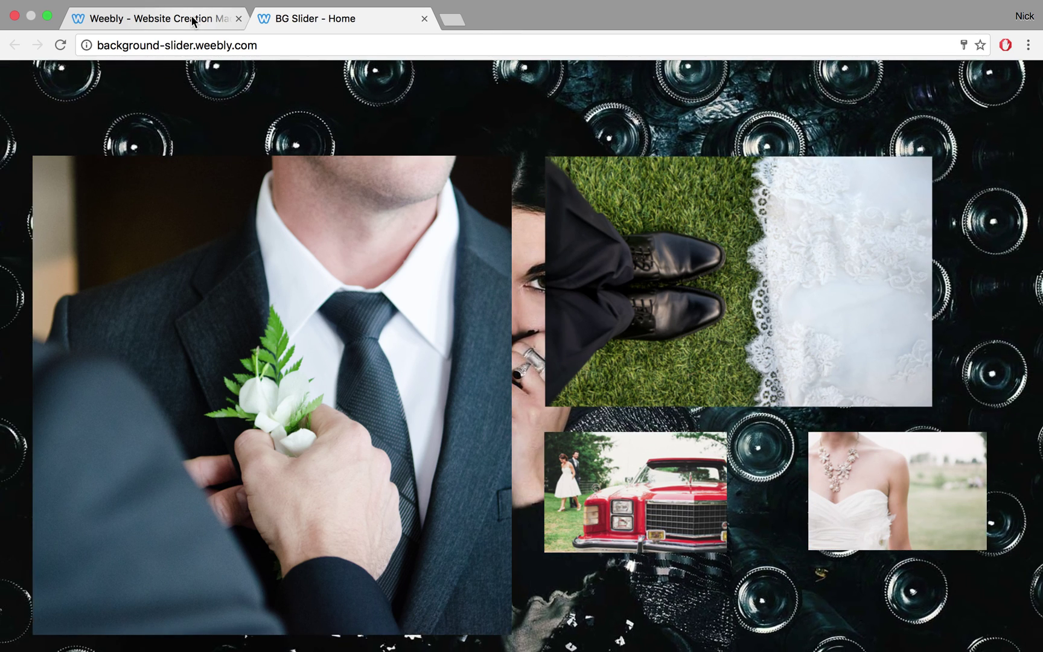
# Step: Return to the Weebly - Website Creation editor tab showing the Website Published notice
pyautogui.click(191, 21)
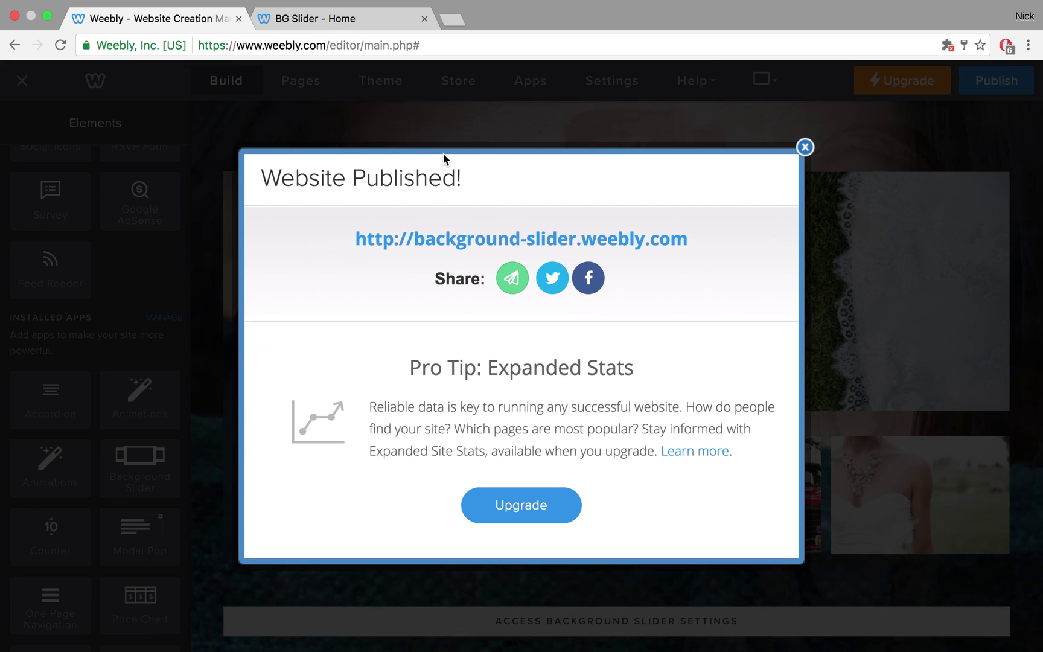